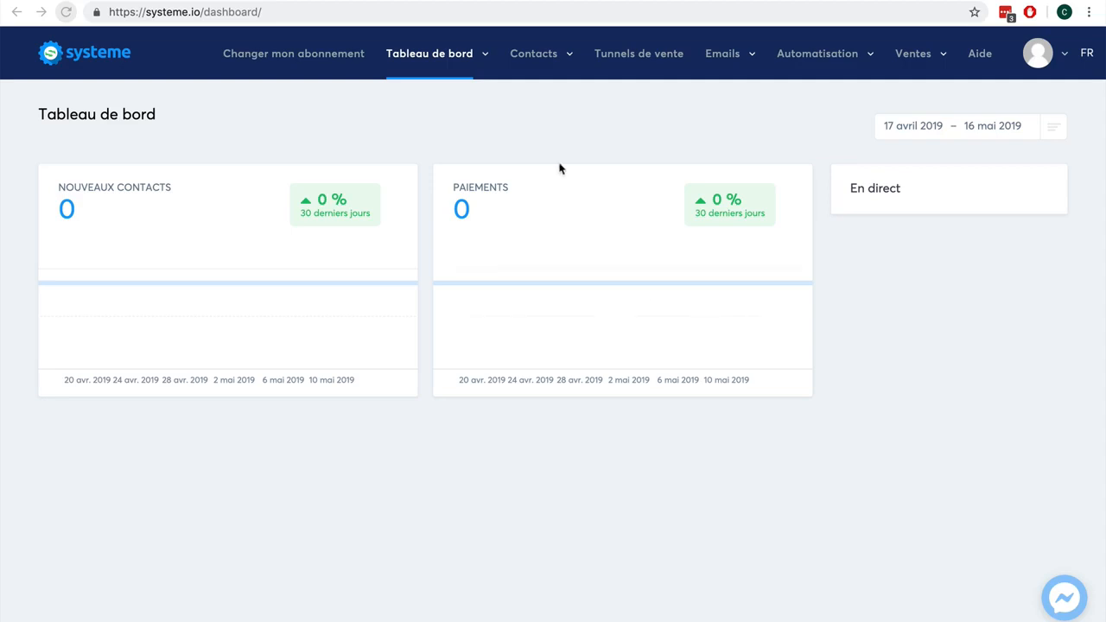
- Open tag management and create a new tag named Client-ebook
left_click(536, 57)
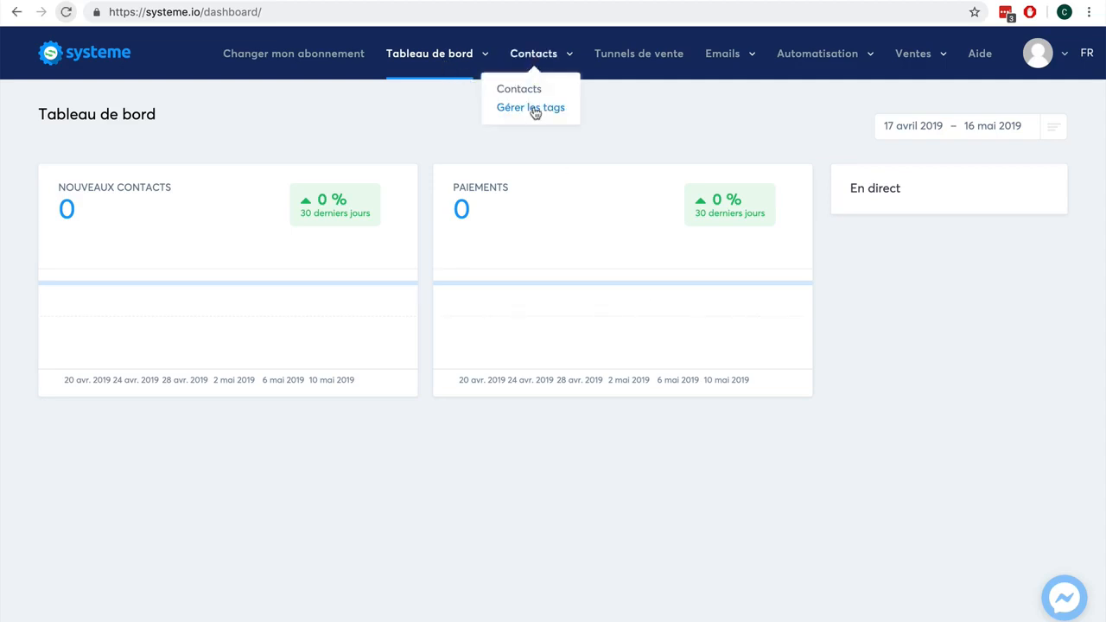
left_click(534, 108)
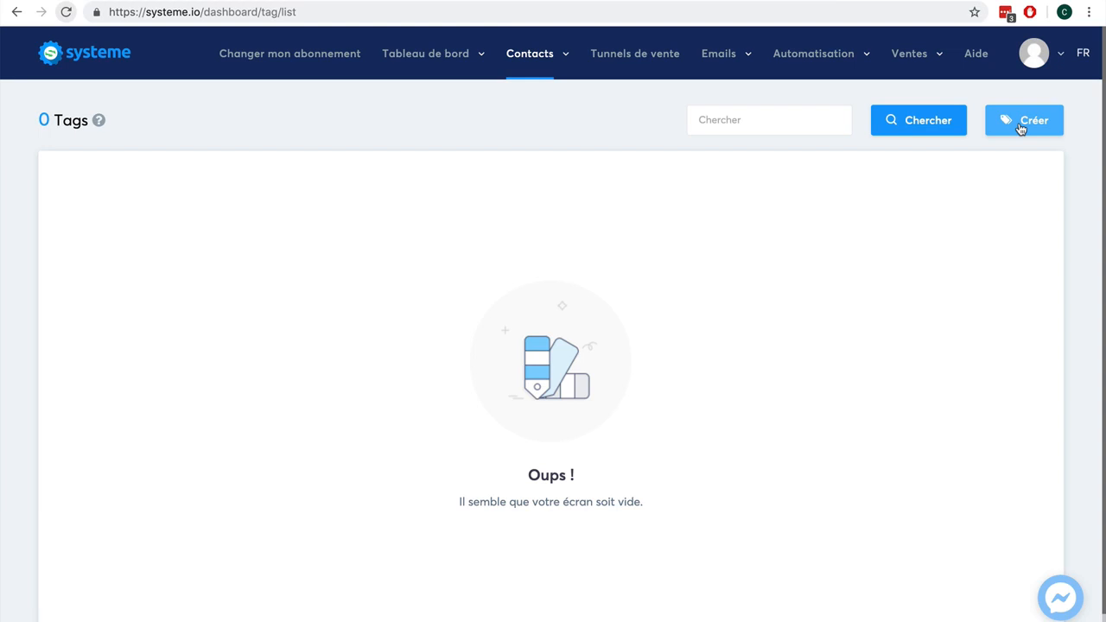
left_click(1021, 128)
left_click(493, 181)
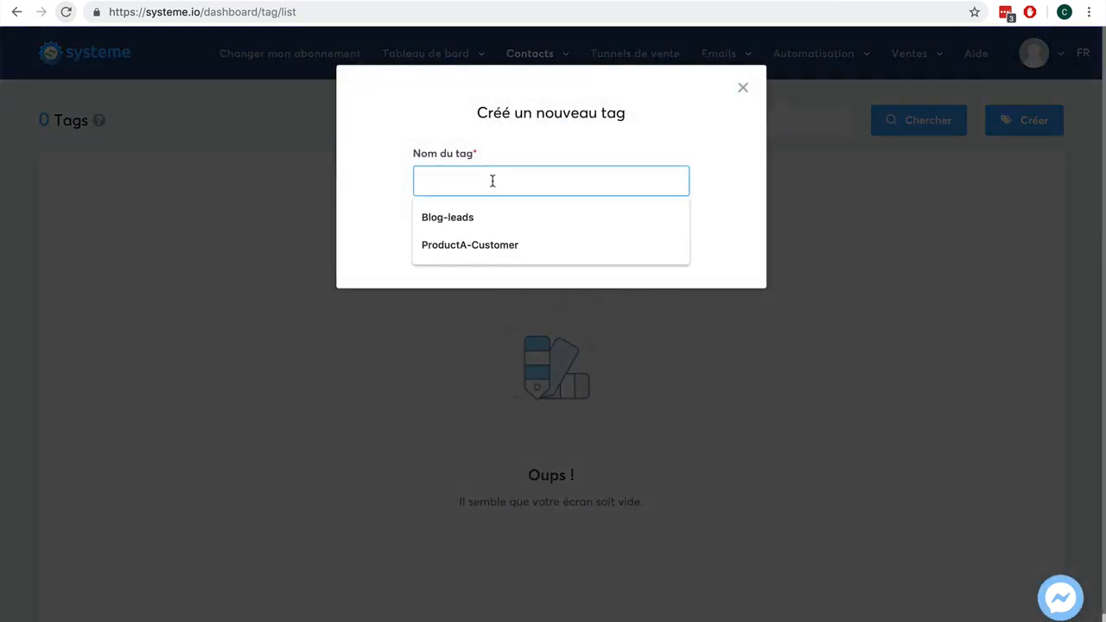
type("Client-eb")
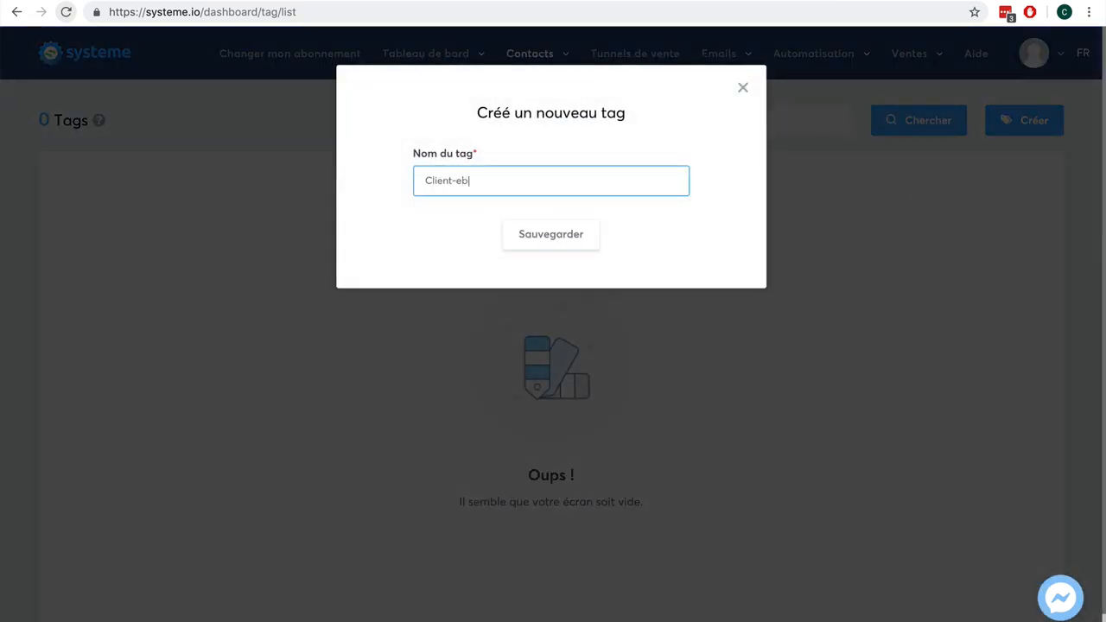
type("ook")
left_click(535, 236)
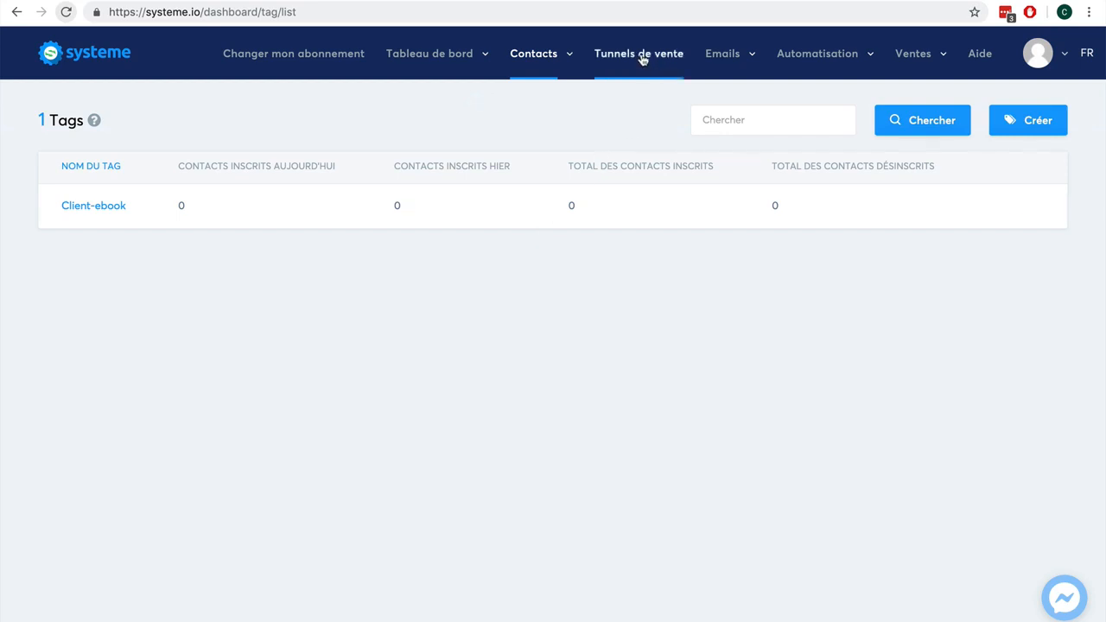
- Create a new sales funnel named Vente ebook of the Vendez vos produits type, keeping Euro as currency
mouse_move(175, 227)
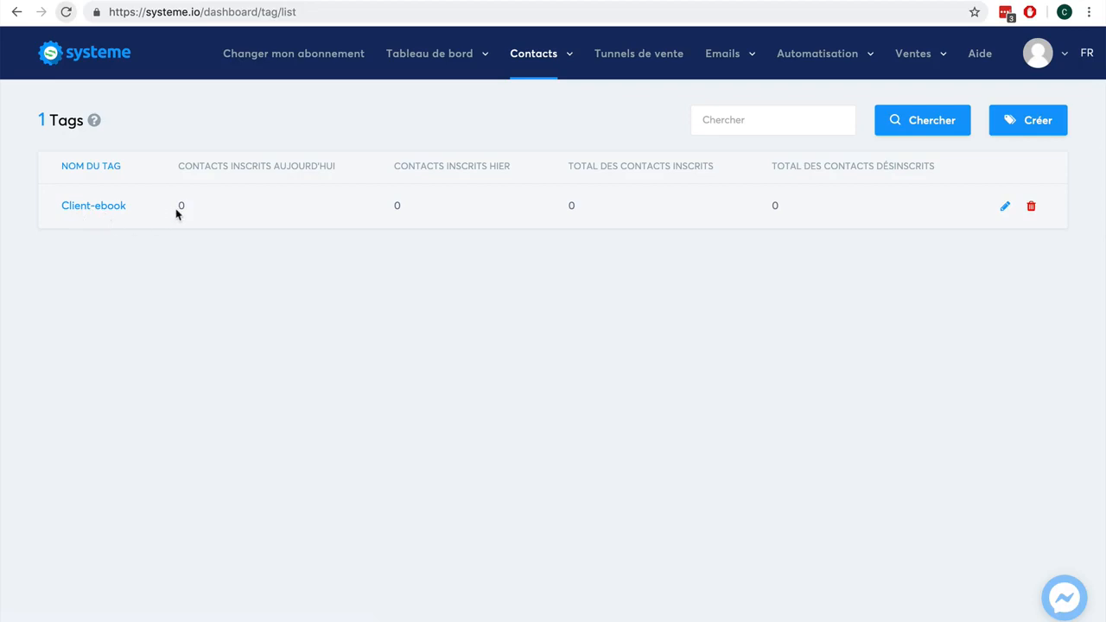
left_click(636, 56)
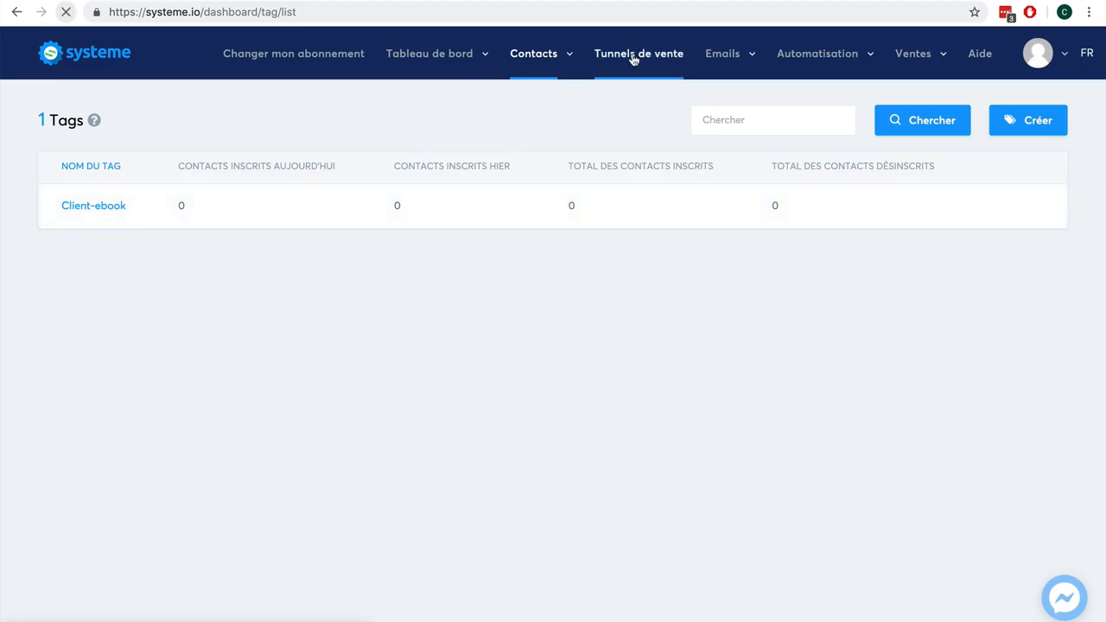
left_click(1011, 119)
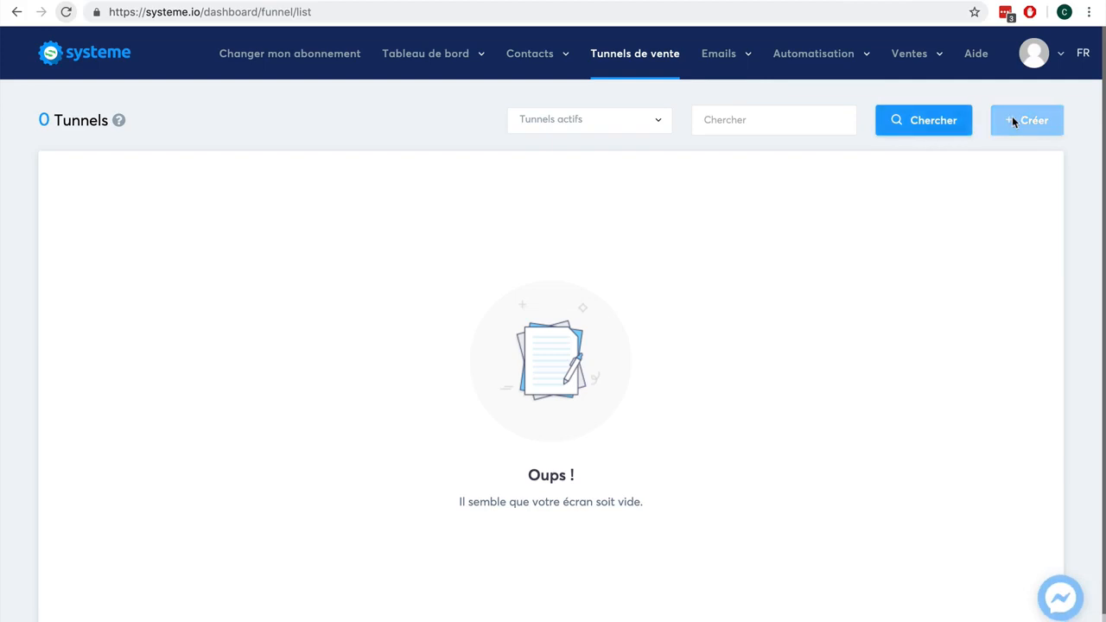
left_click(436, 169)
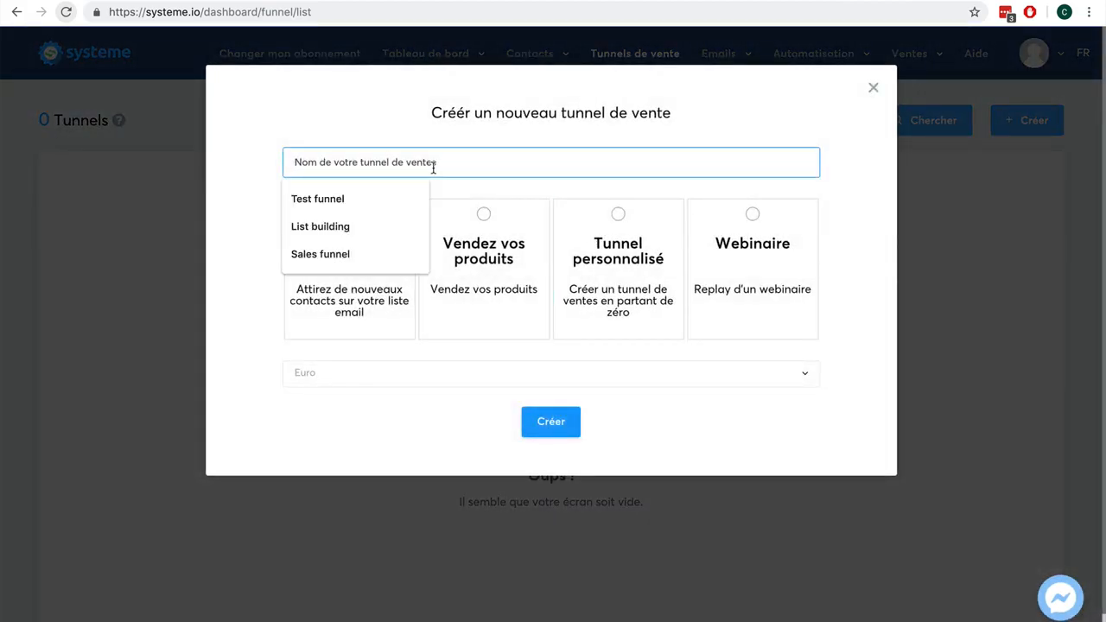
type("Vente ebook")
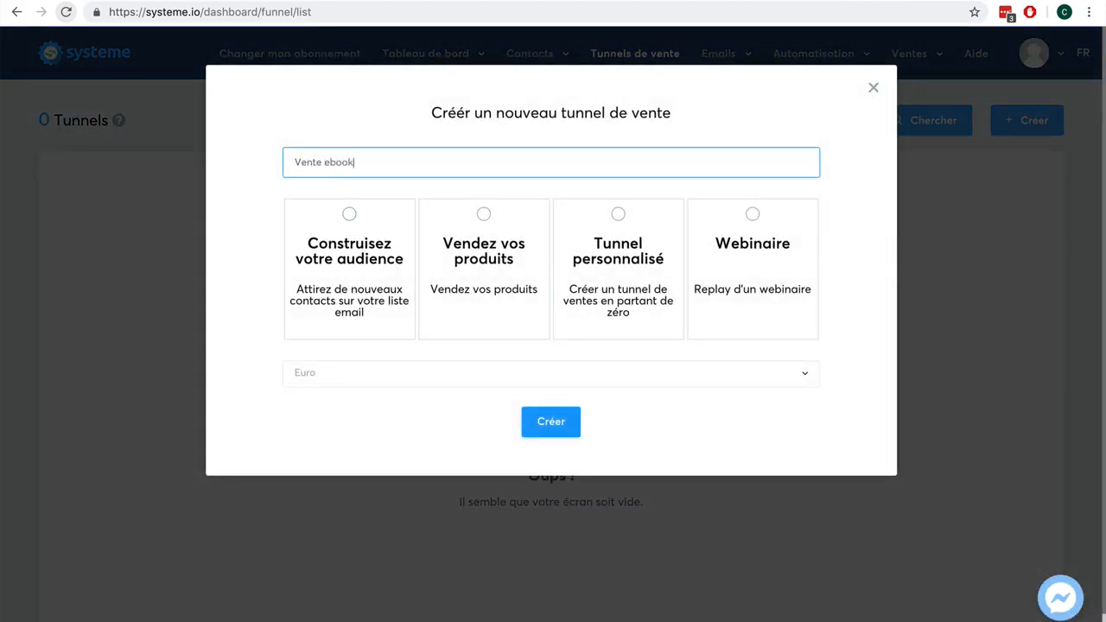
left_click(480, 215)
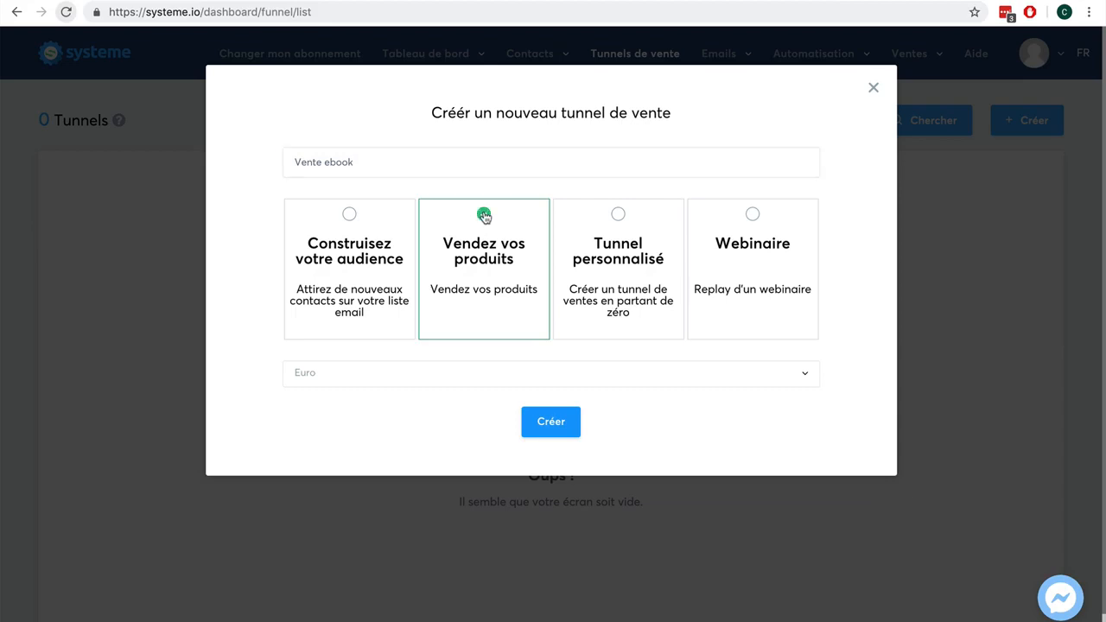
left_click(420, 381)
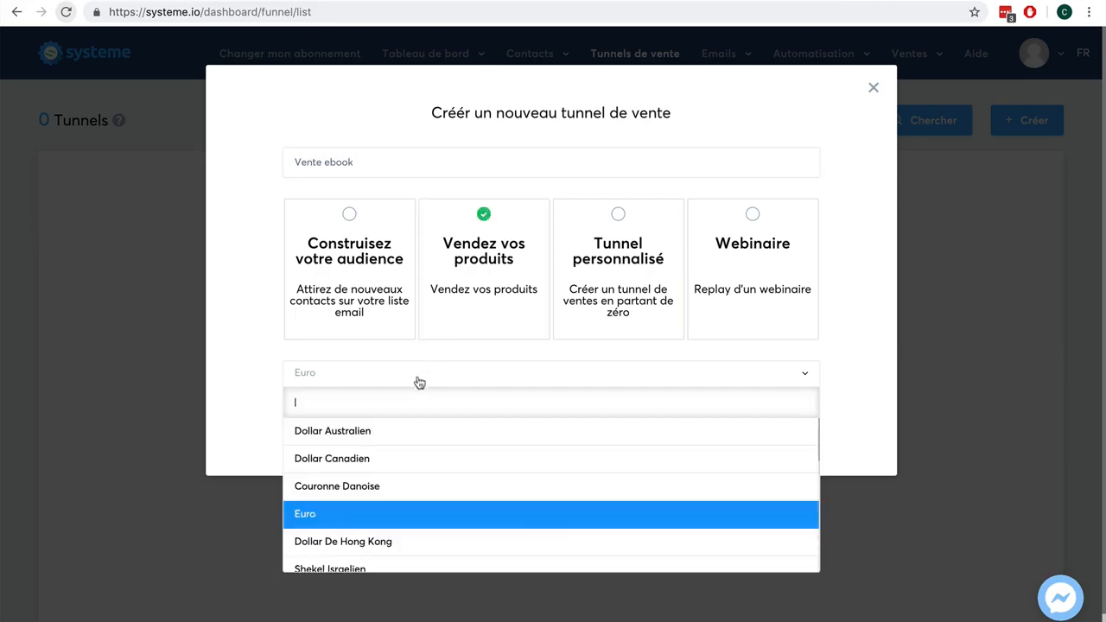
left_click(257, 380)
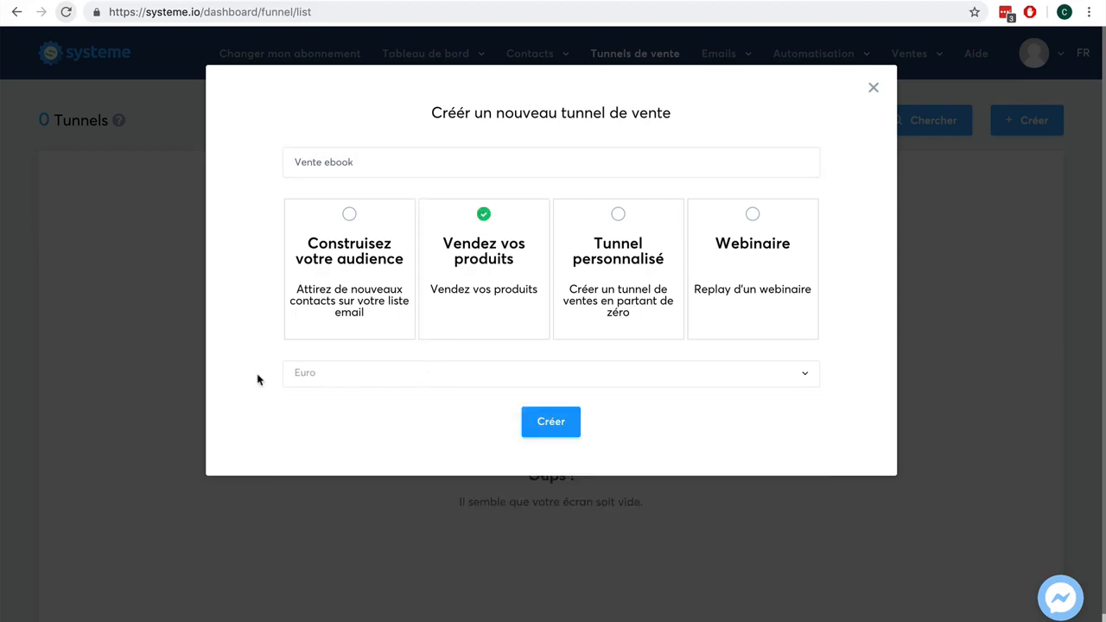
left_click(546, 421)
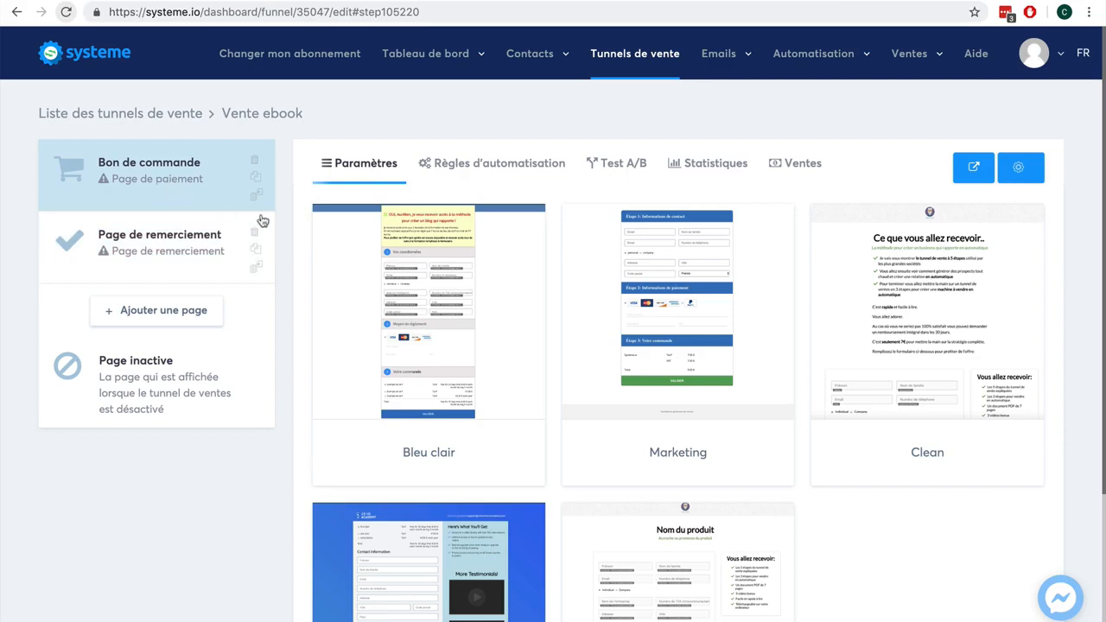
- Choose the Clean template for the Bon de commande order page
mouse_move(878, 298)
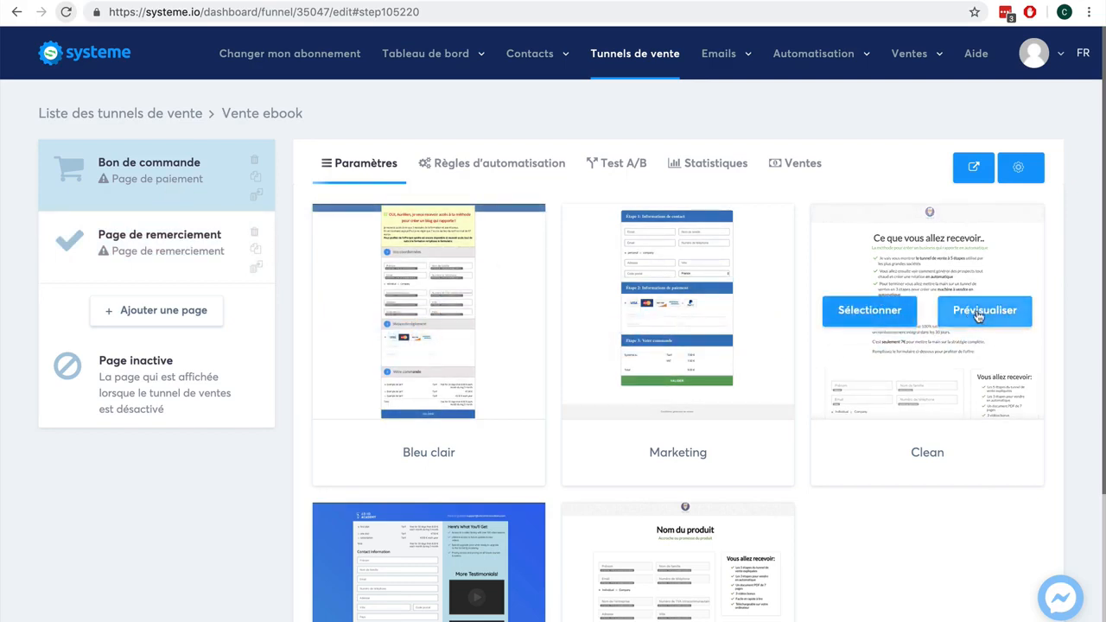
left_click(836, 315)
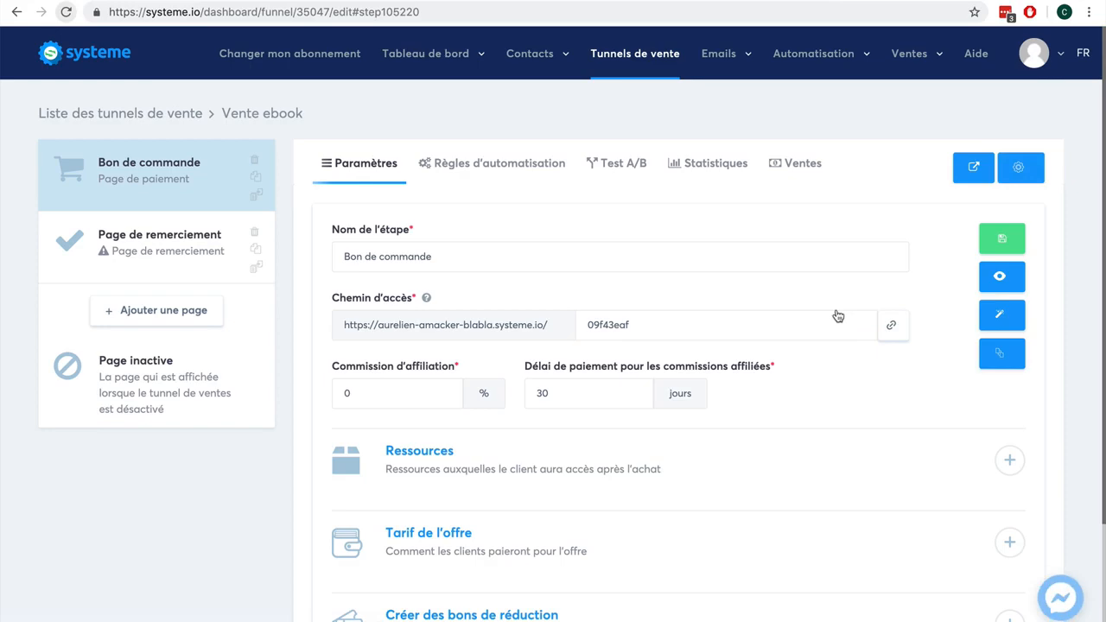
- Open the order page in the editor, scroll through its content, and exit back to the funnel
left_click(1003, 314)
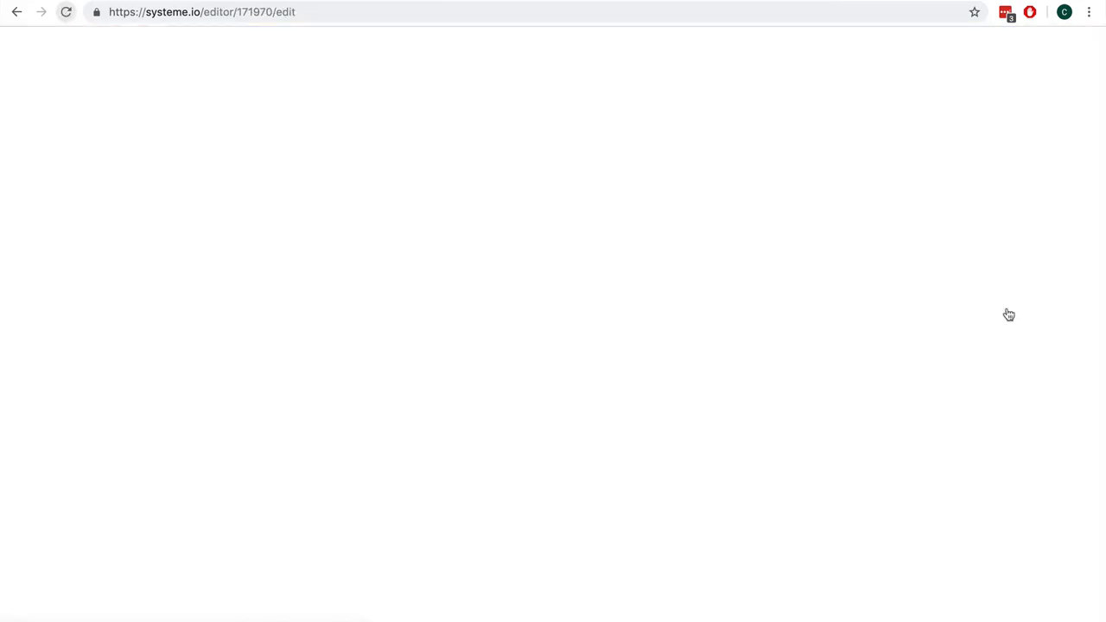
scroll(833, 307, "down", 3)
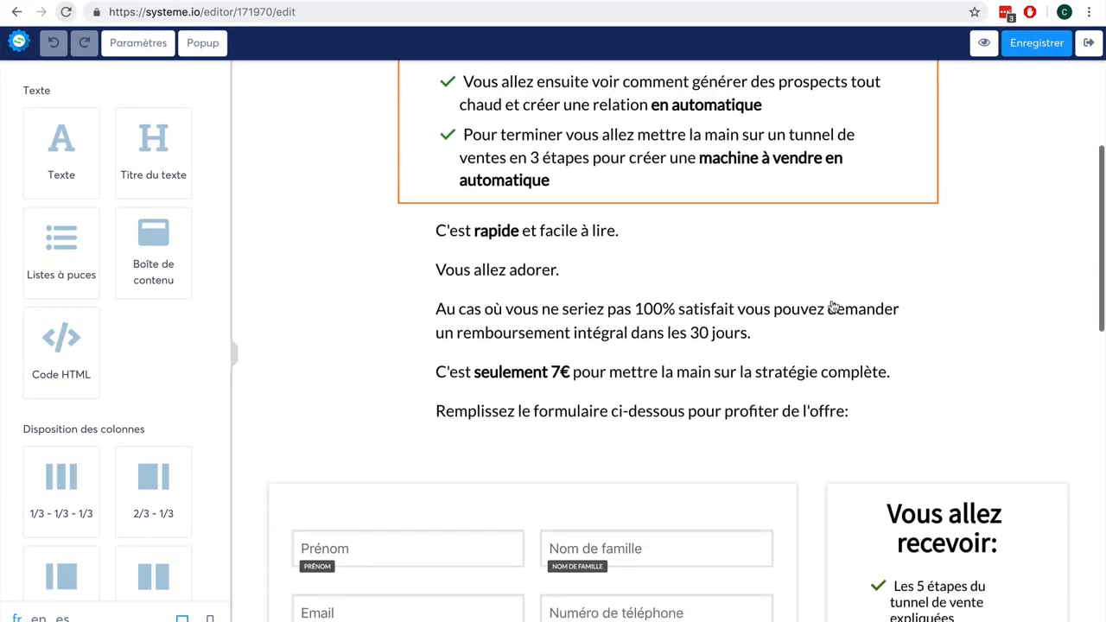
scroll(833, 307, "down", 8)
scroll(830, 307, "up", 6)
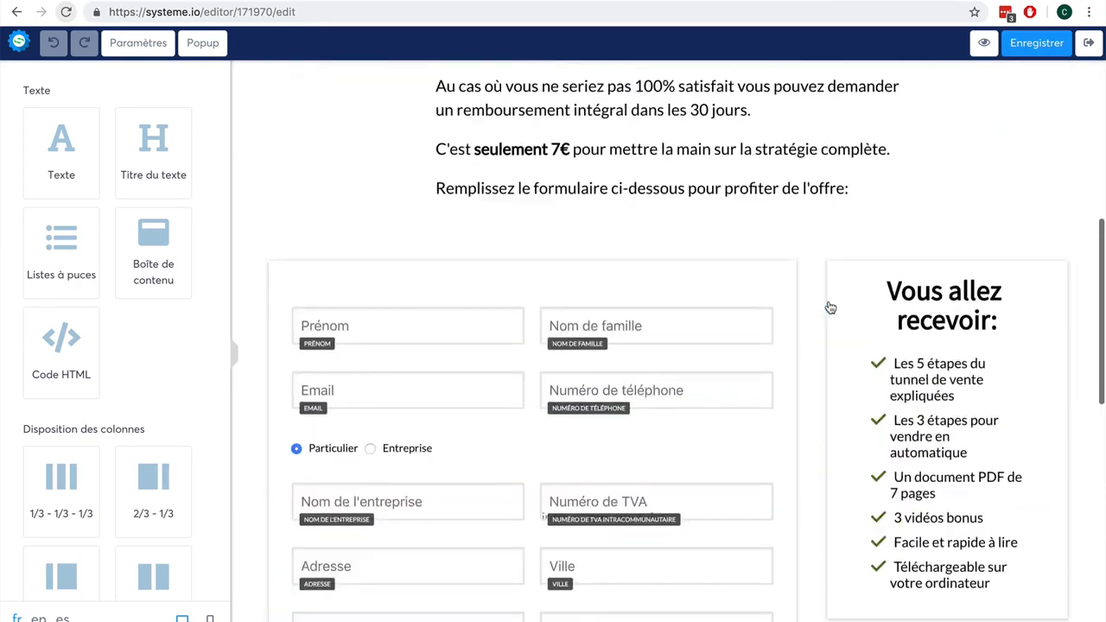
scroll(831, 308, "up", 2)
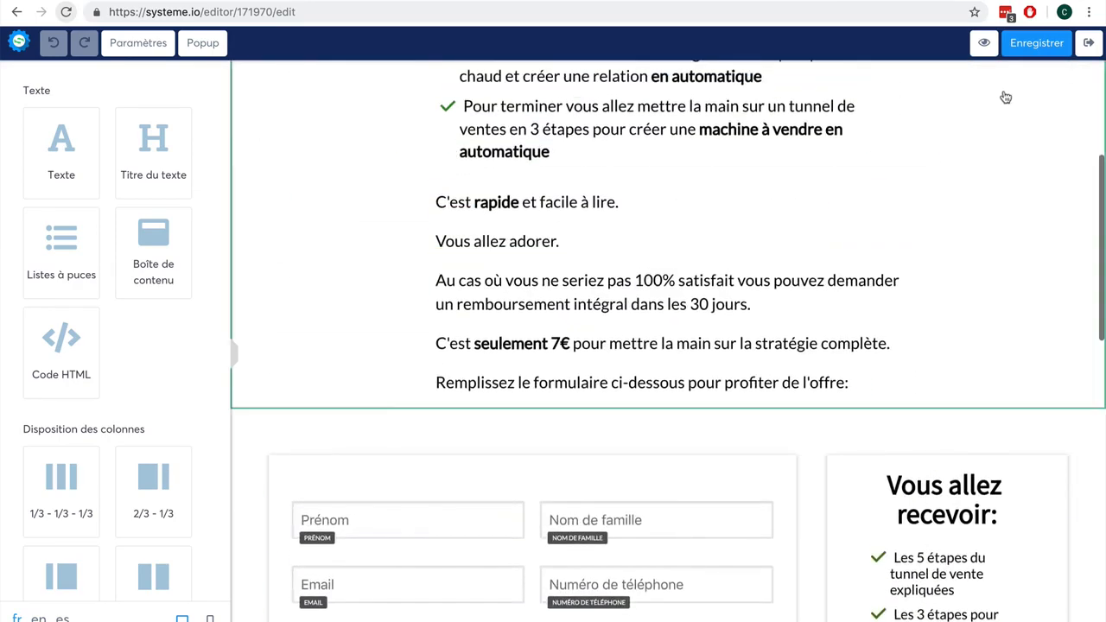
left_click(1090, 47)
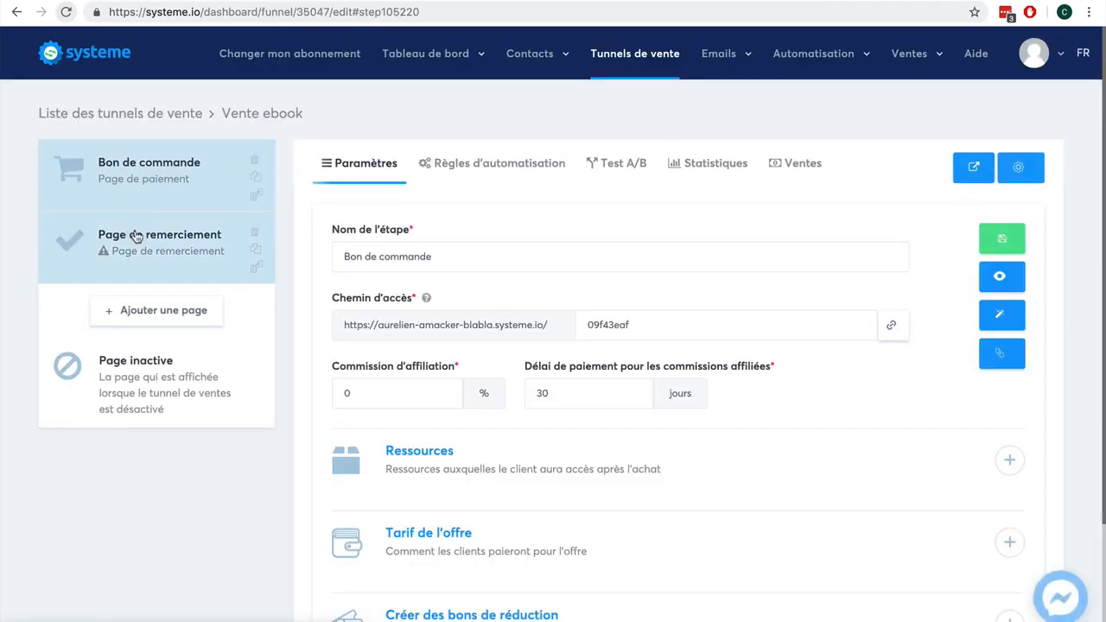
- Choose the Page de remerciement template for the thank-you page step
left_click(136, 236)
mouse_move(539, 302)
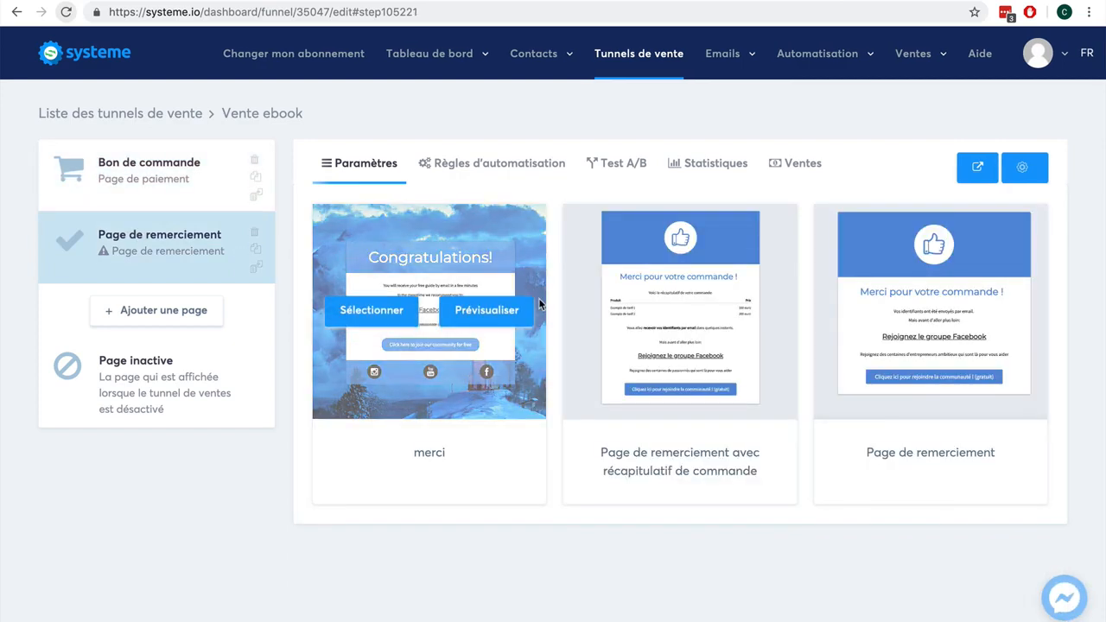
left_click(895, 318)
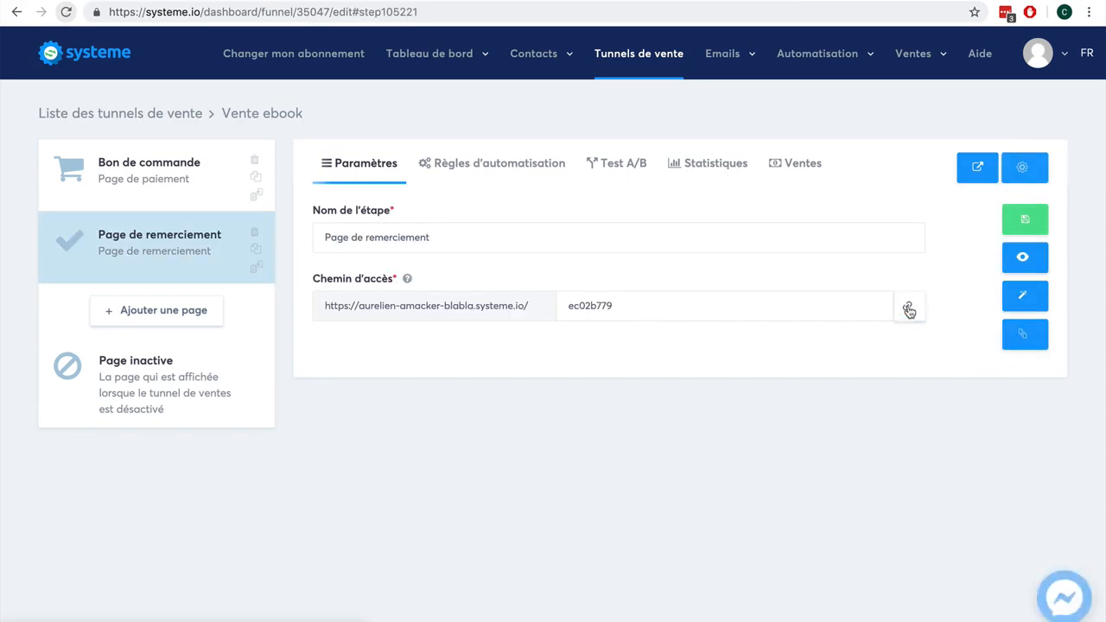
- Add a funnel step named Page de vente of type Page de vente and move it to the top of the funnel
left_click(151, 315)
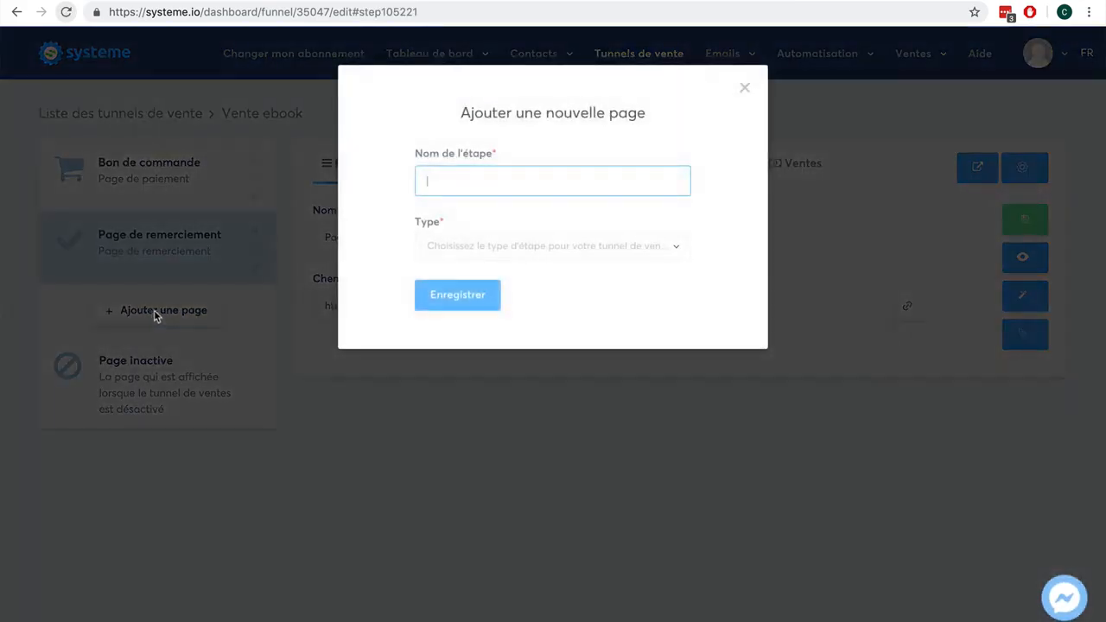
type("Page de vente")
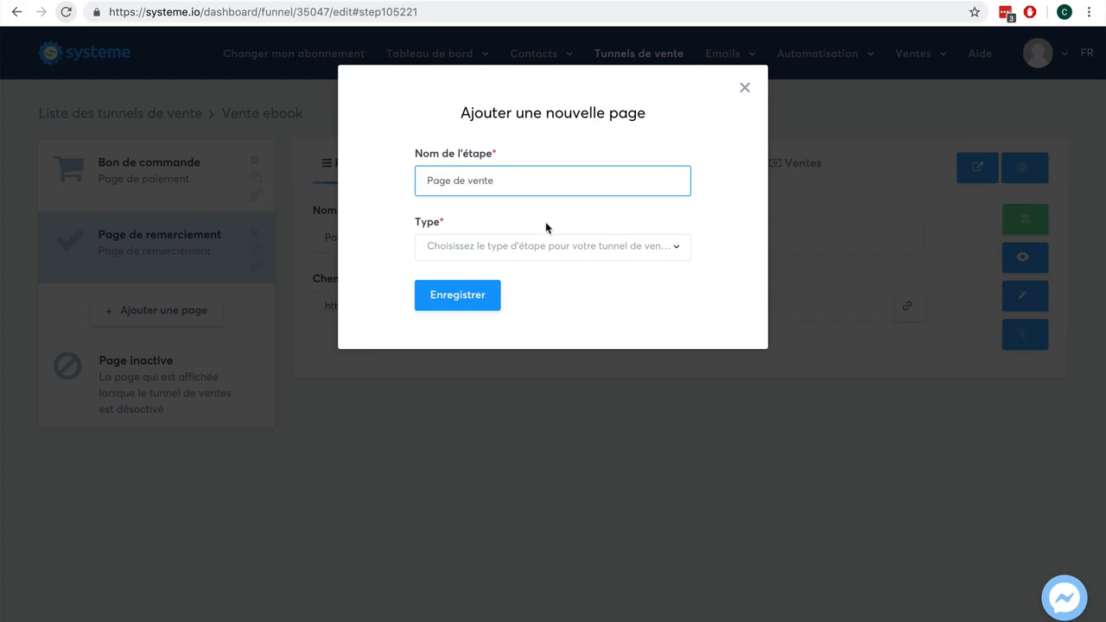
left_click(585, 249)
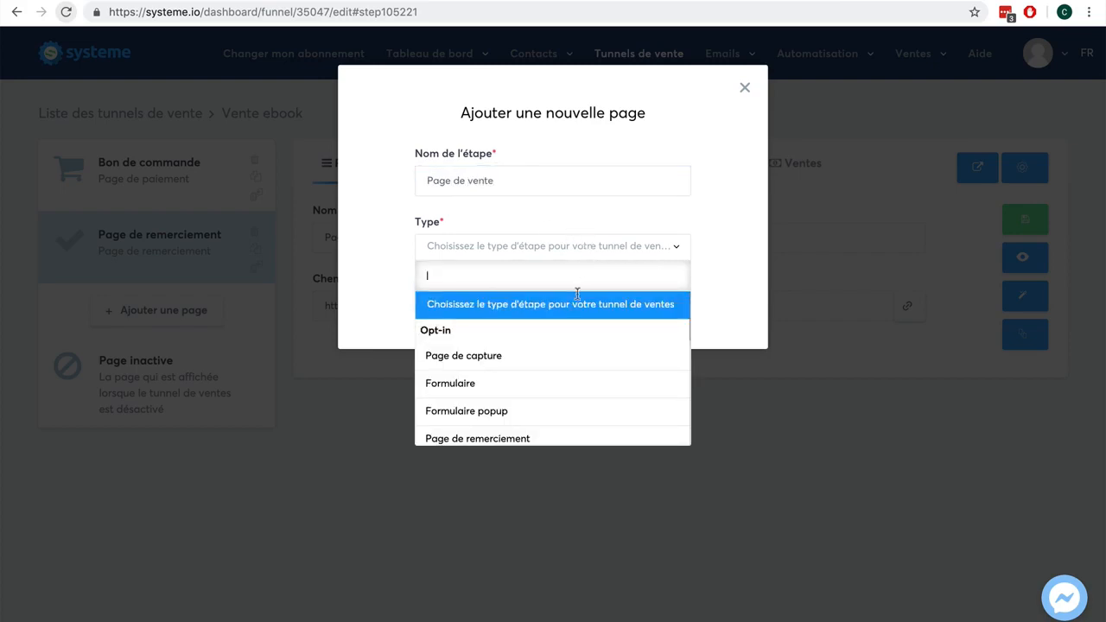
scroll(564, 366, "down", 3)
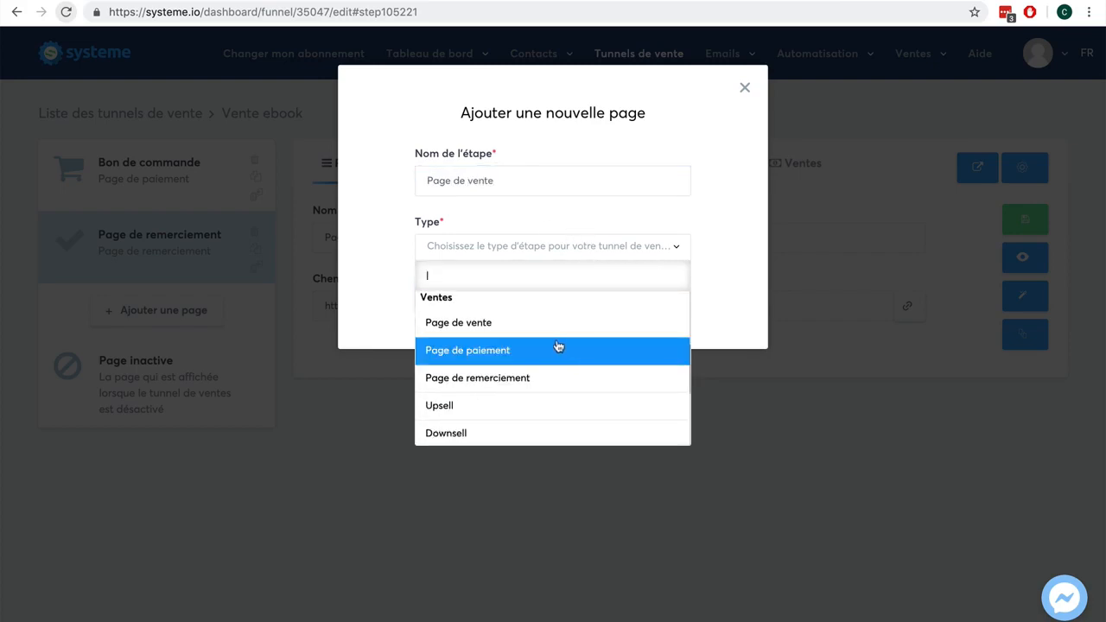
left_click(556, 332)
left_click(457, 296)
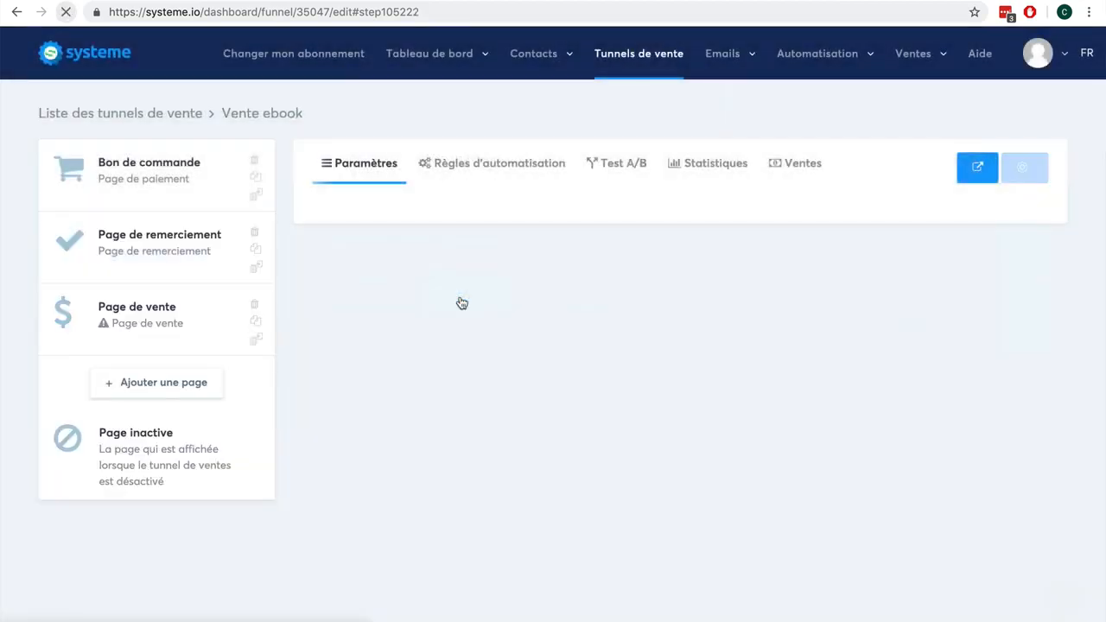
left_click_drag(121, 315, 119, 162)
- Apply the Longue page de vente texte template to the sales page step and save it
mouse_move(381, 254)
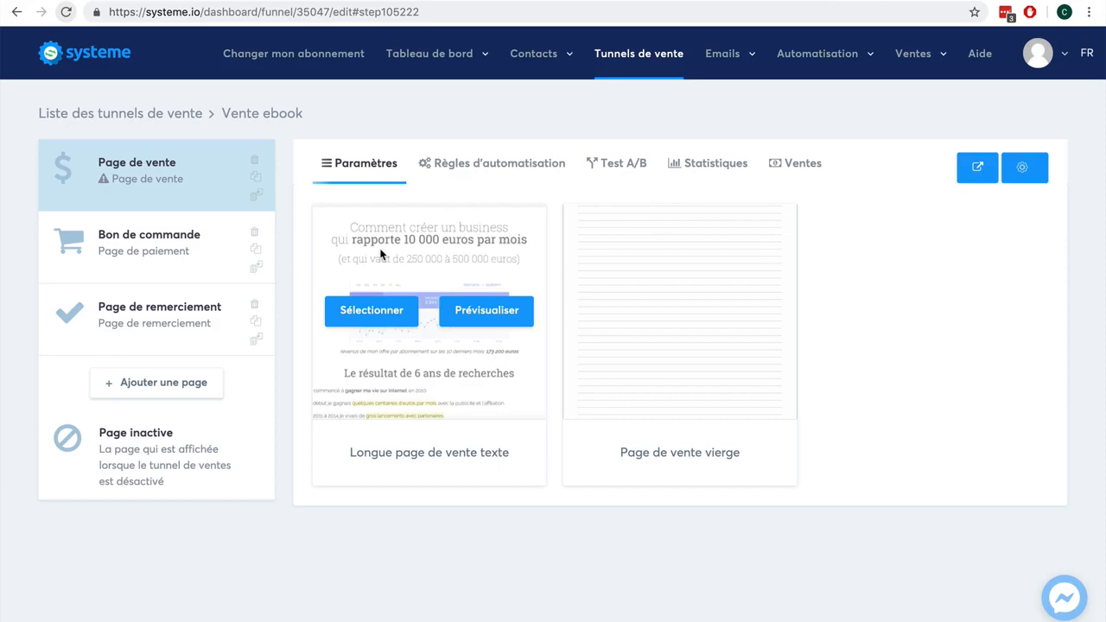
left_click(378, 315)
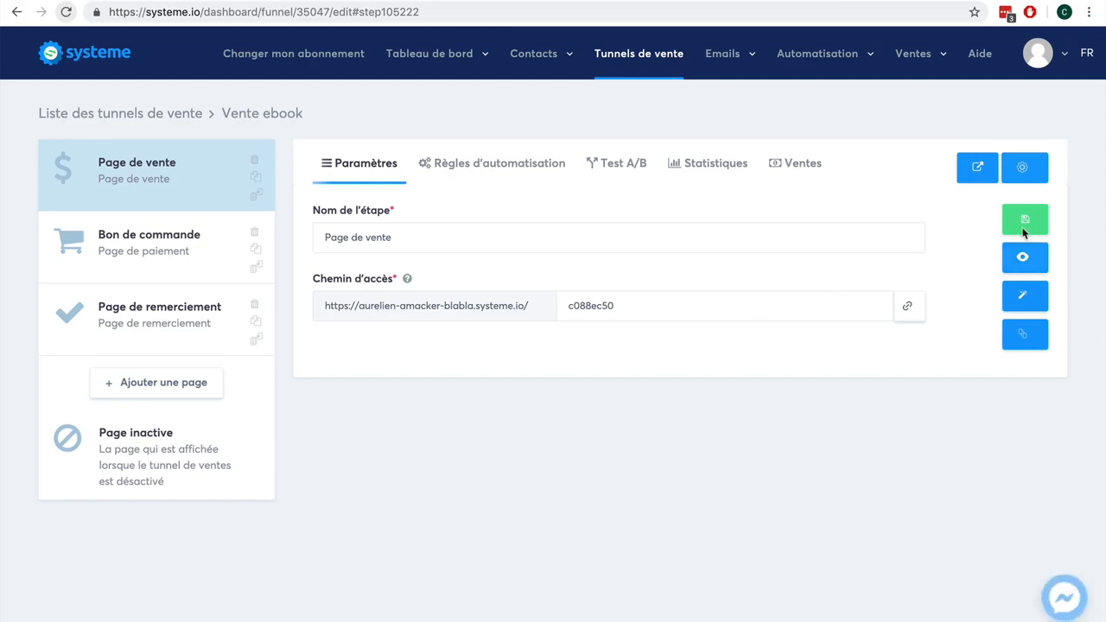
left_click(1032, 215)
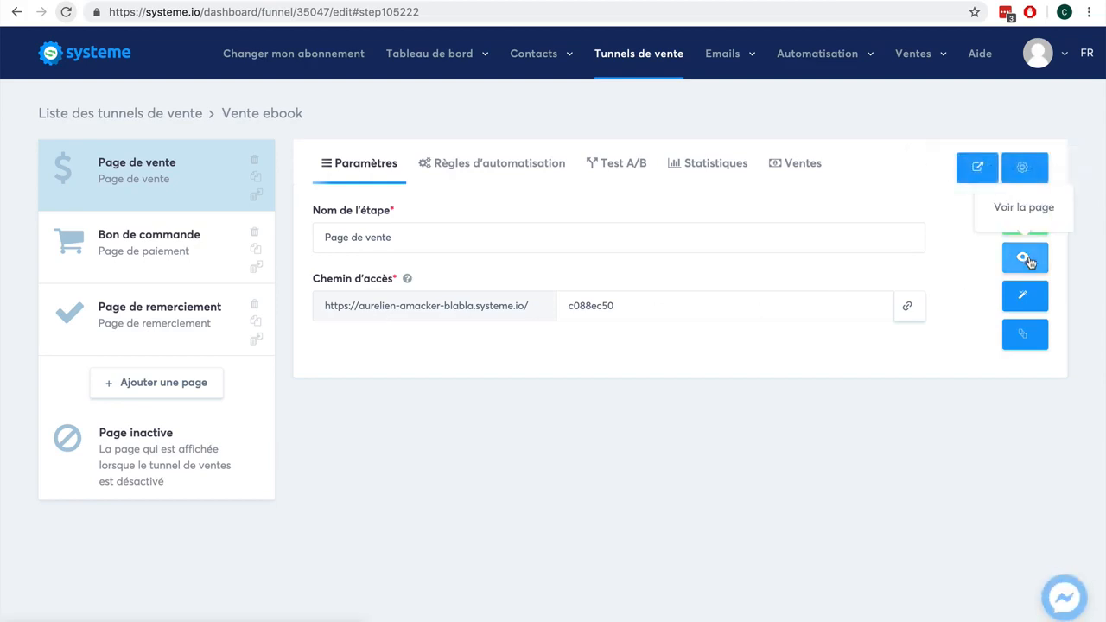
left_click(1030, 220)
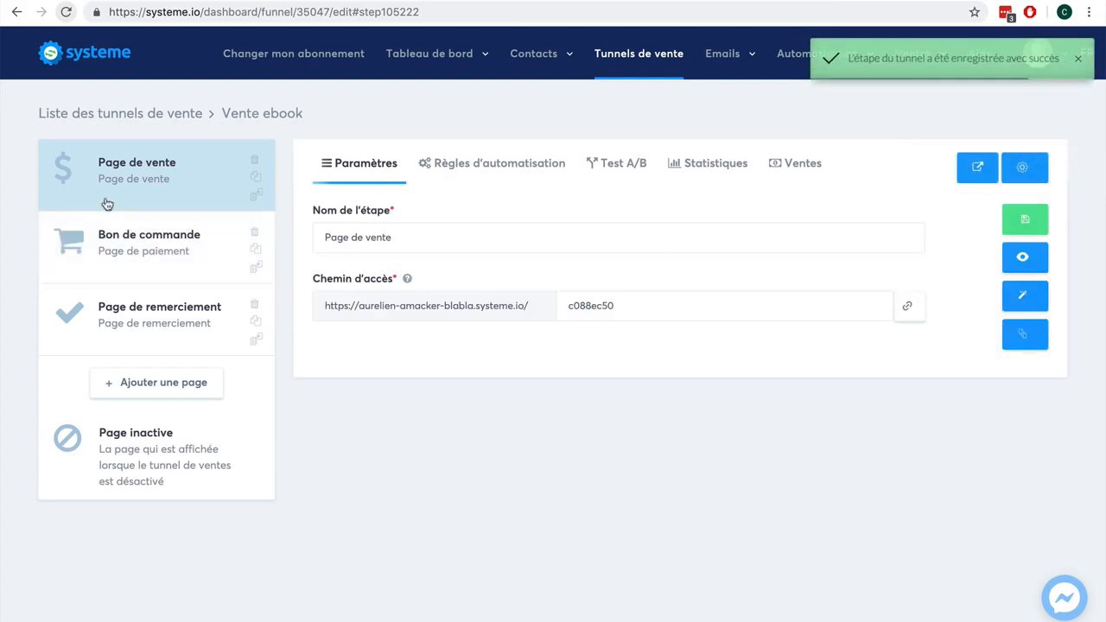
- Open the live sales page and scroll through its content
left_click(1030, 257)
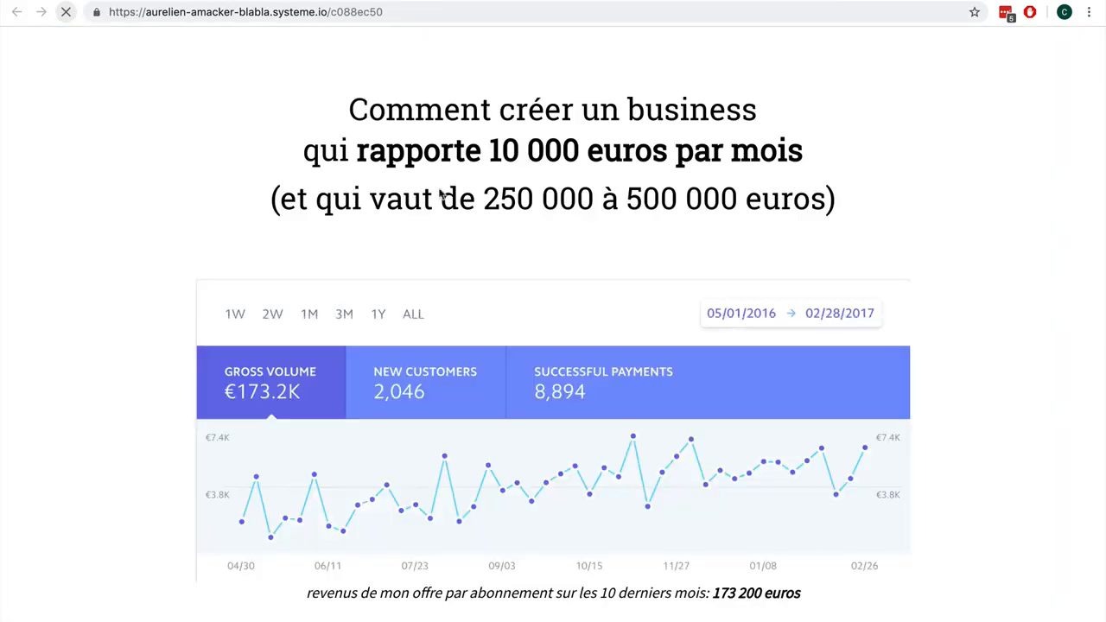
scroll(624, 323, "down", 1)
scroll(624, 325, "down", 5)
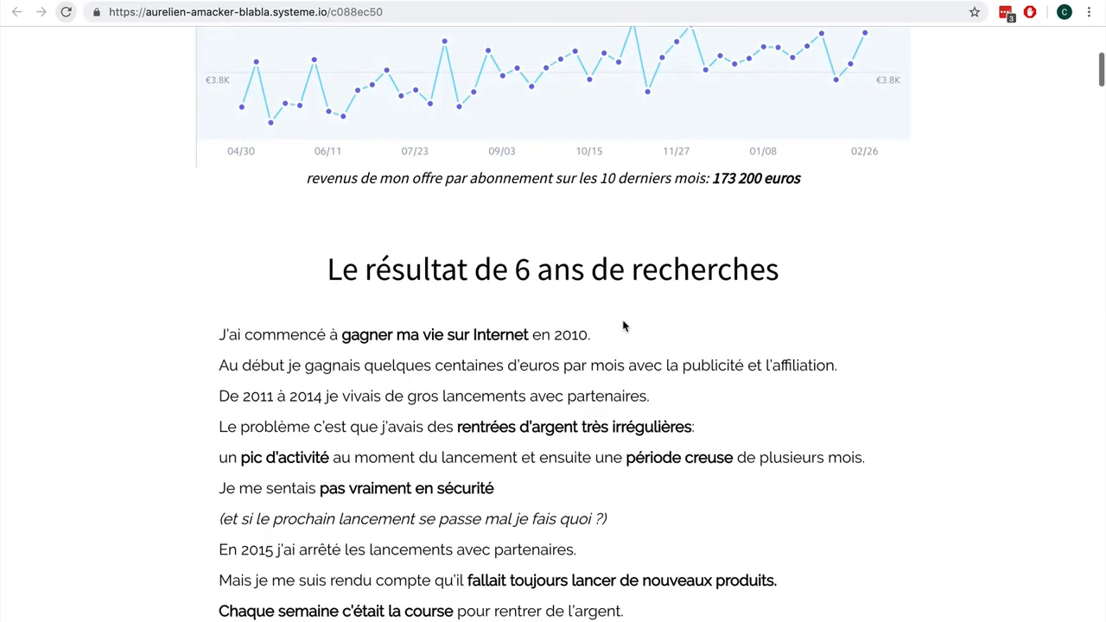
scroll(624, 325, "down", 6)
scroll(624, 325, "down", 10)
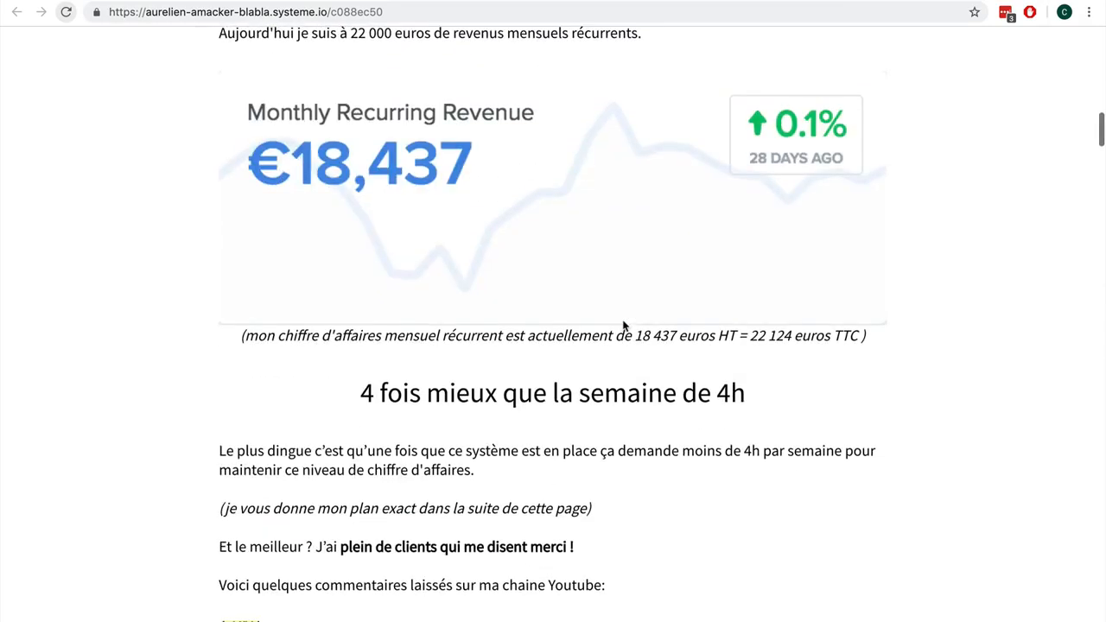
- Open the Bon de commande step and add an Ajouter un tag resource using the Client-ebook tag
scroll(624, 325, "down", 10)
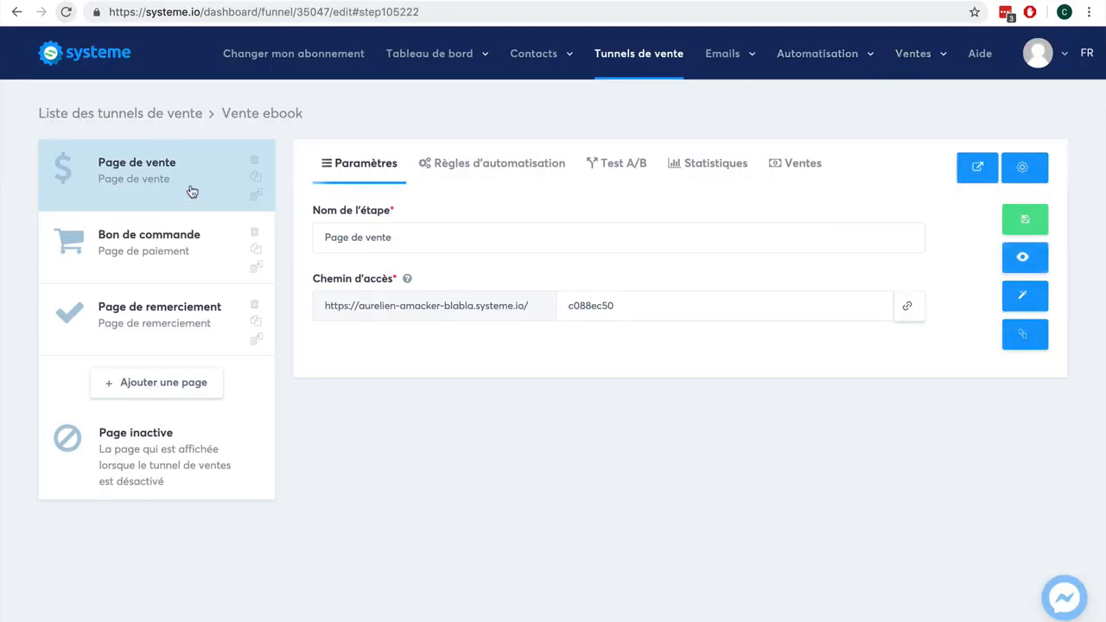
left_click(171, 246)
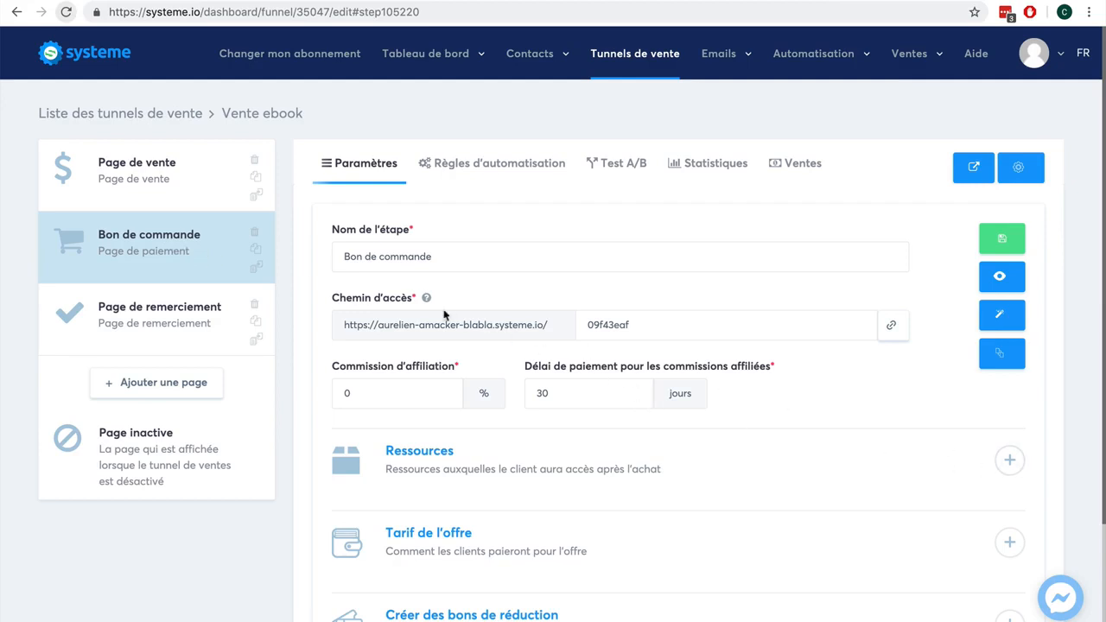
scroll(1013, 417, "down", 2)
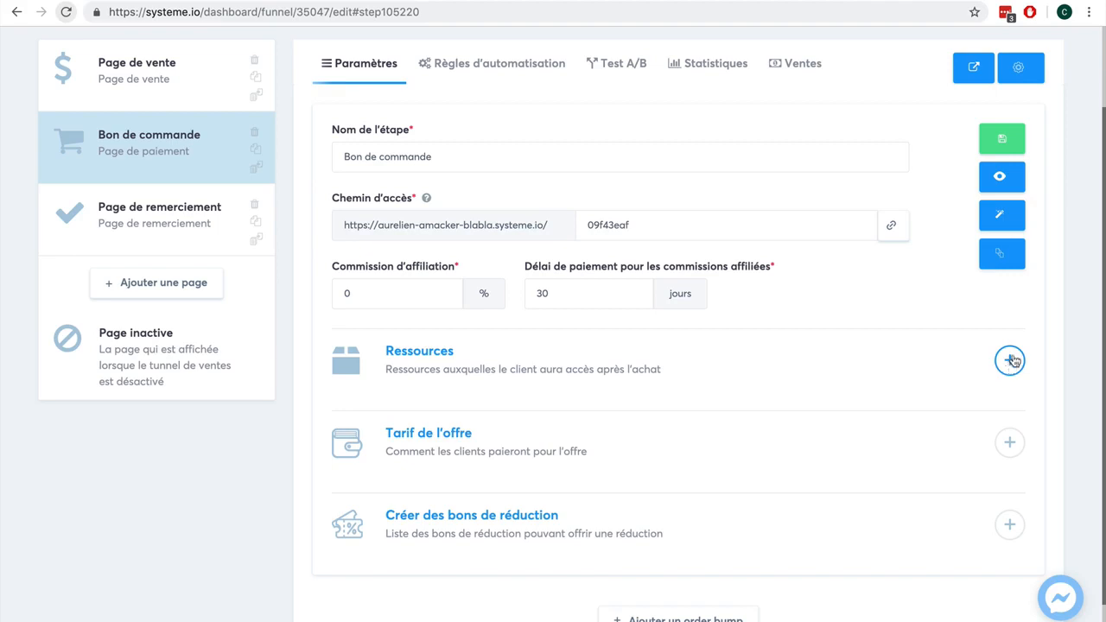
scroll(1007, 359, "up", 2)
mouse_move(732, 56)
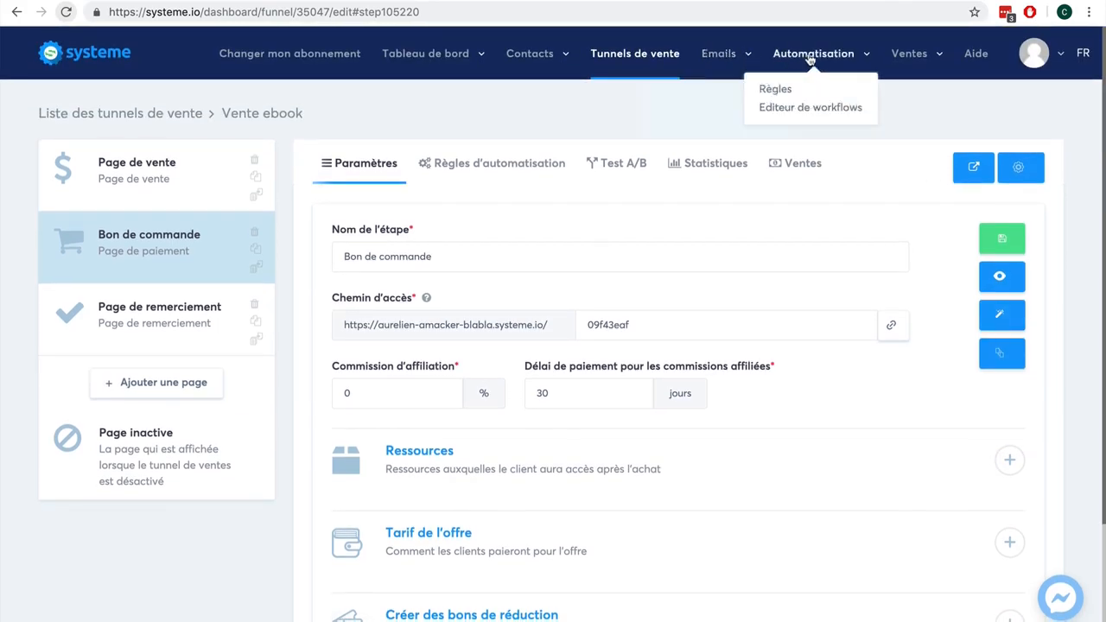
mouse_move(911, 56)
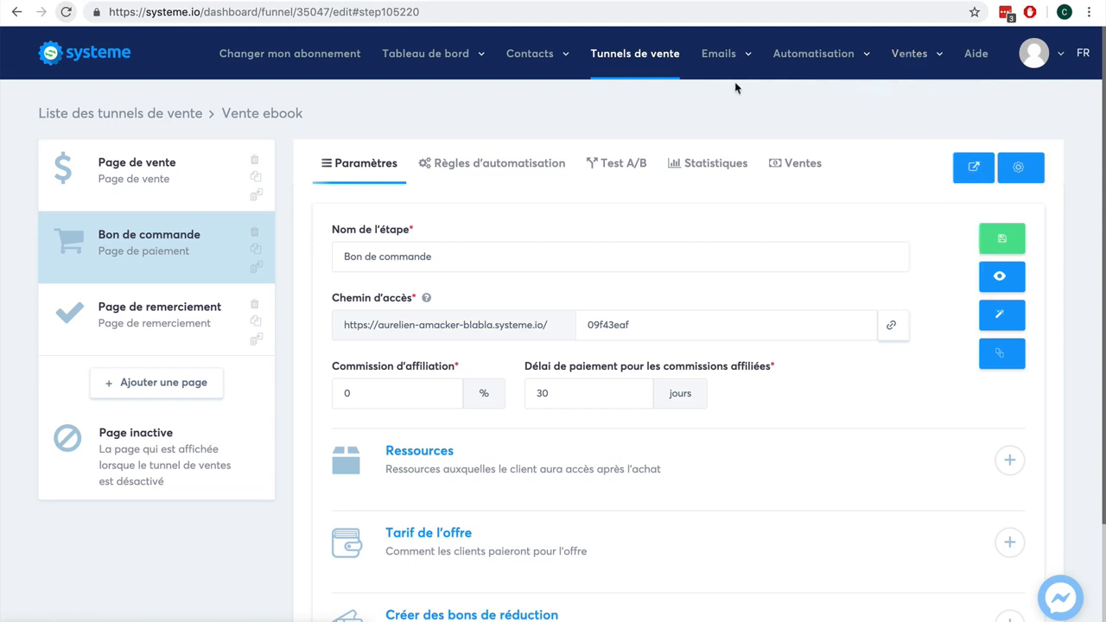
scroll(1079, 283, "down", 3)
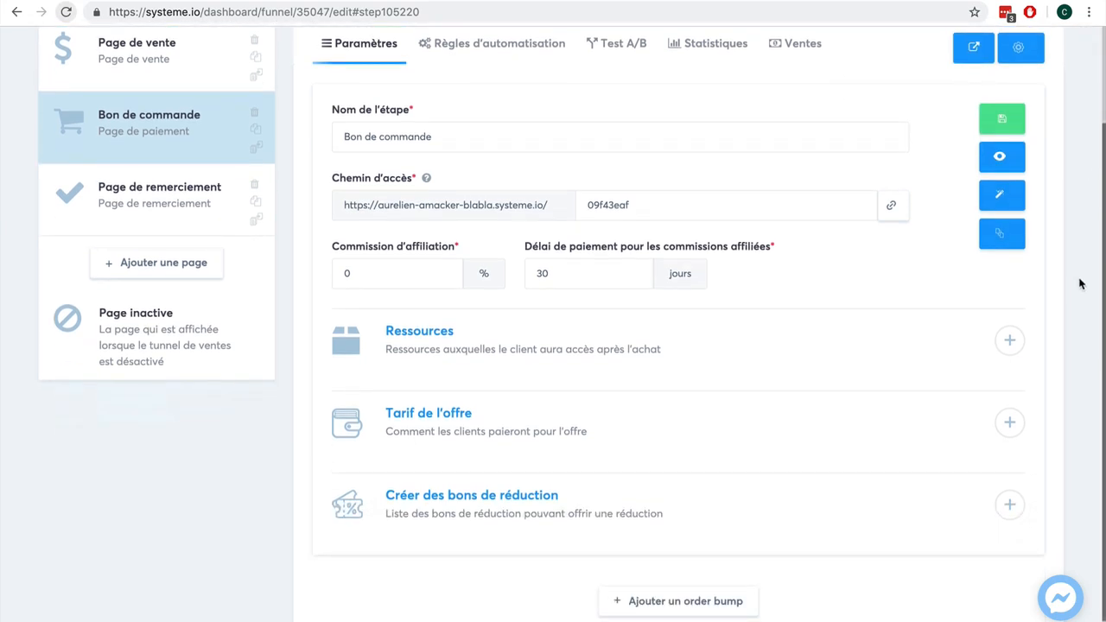
left_click(1009, 340)
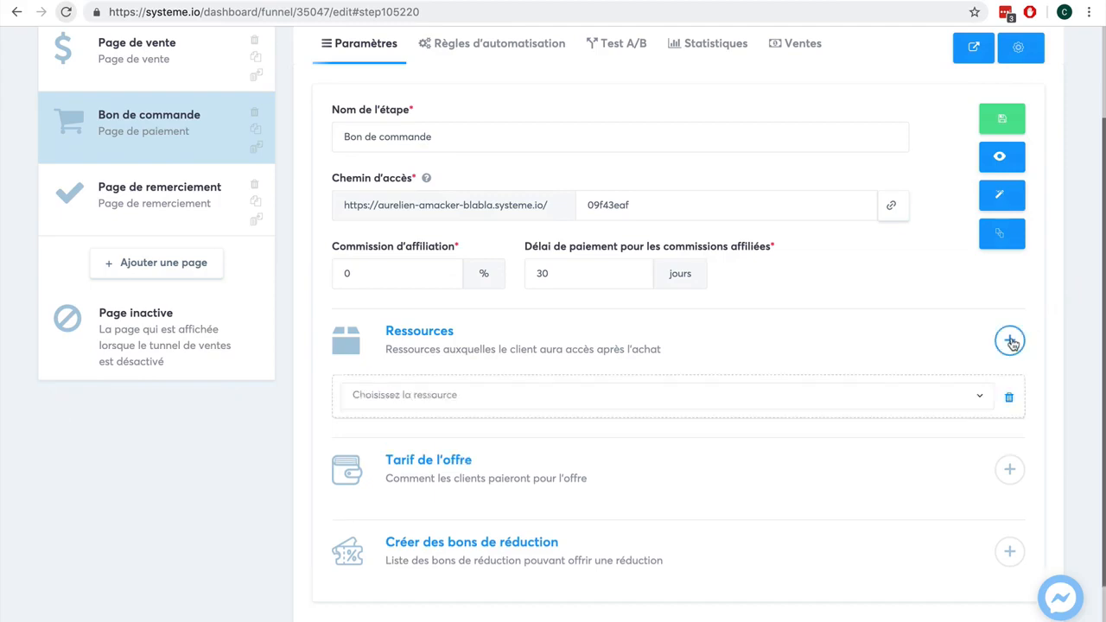
left_click(873, 412)
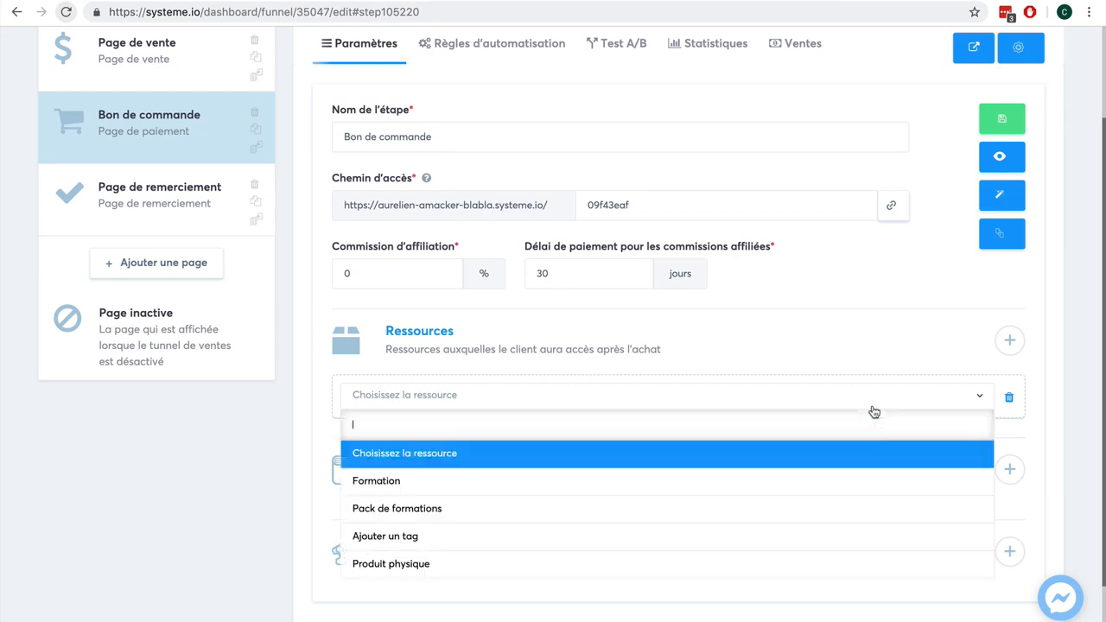
left_click(802, 536)
left_click(596, 452)
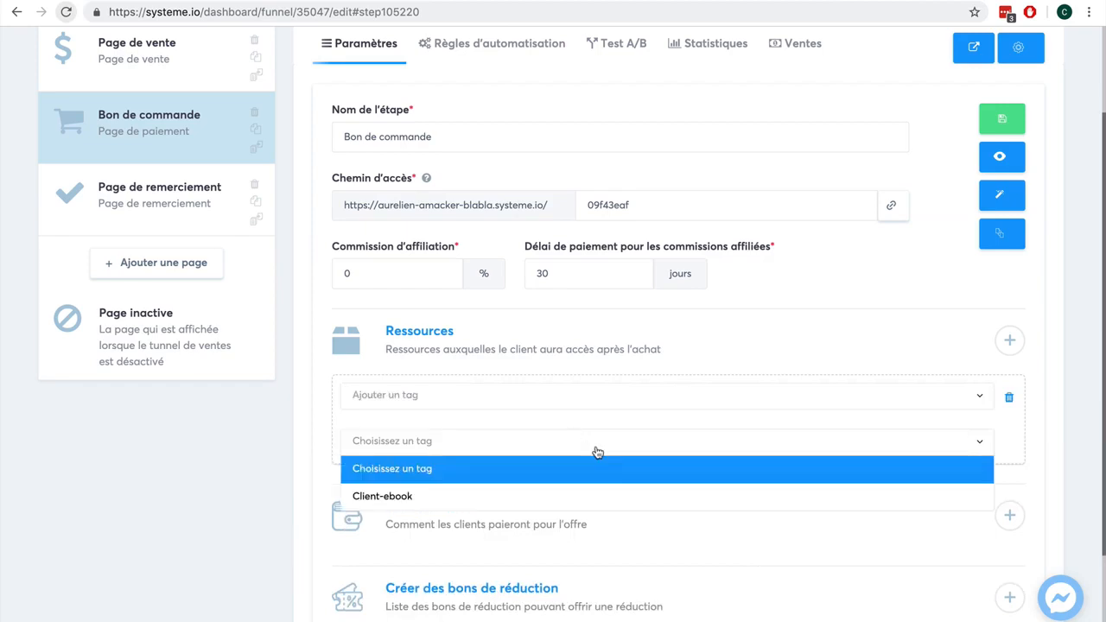
left_click(591, 498)
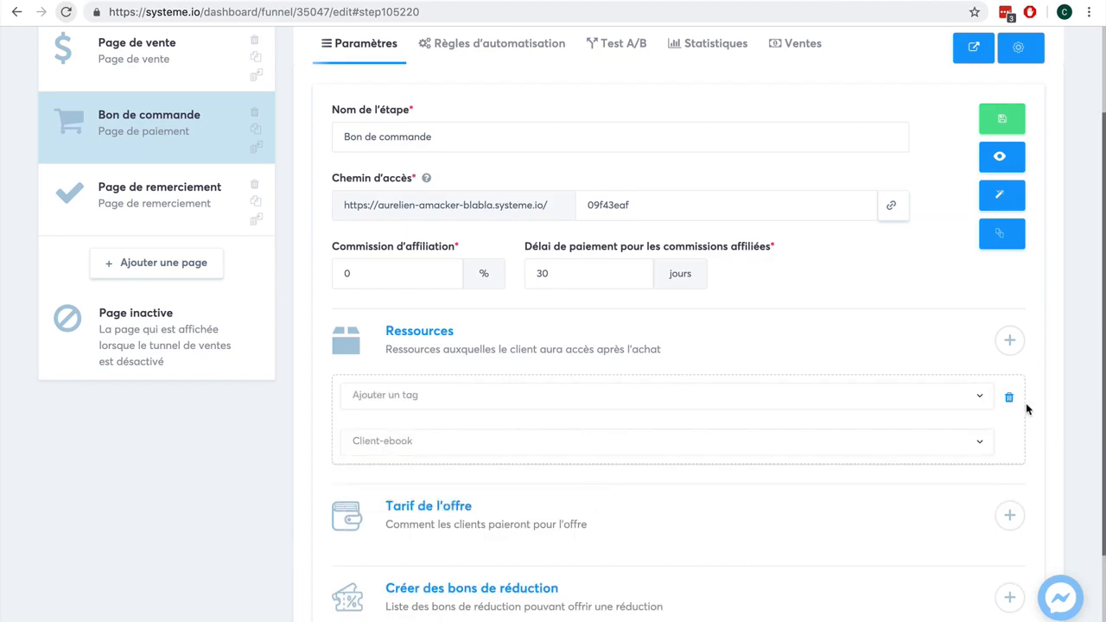
- Add a second, empty resource row to the order page offer
left_click(1010, 339)
scroll(1051, 427, "down", 1)
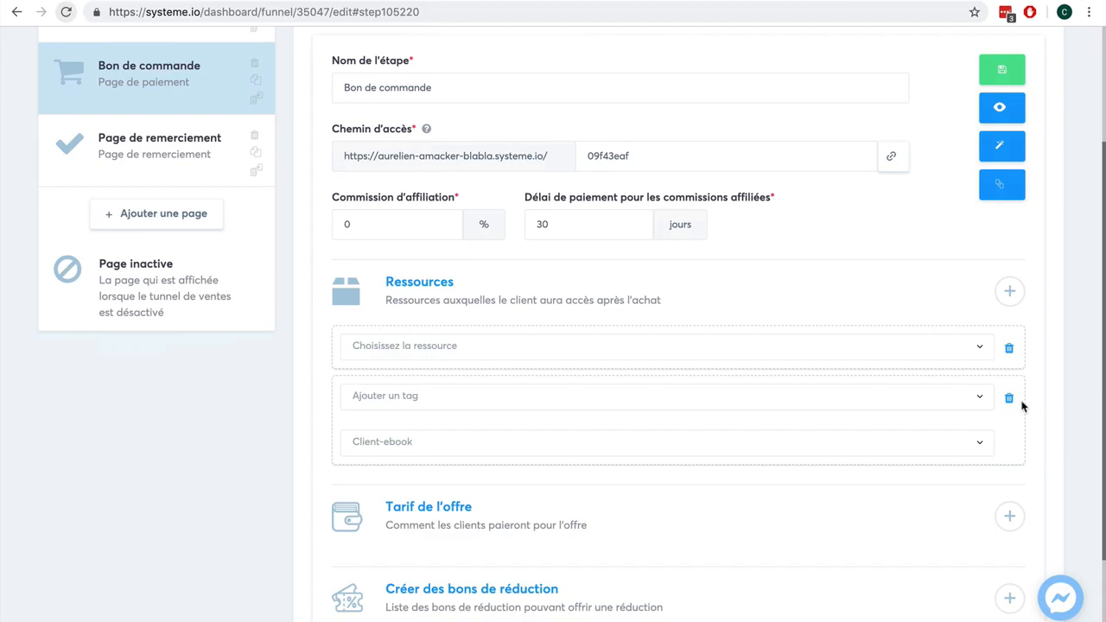
left_click(899, 353)
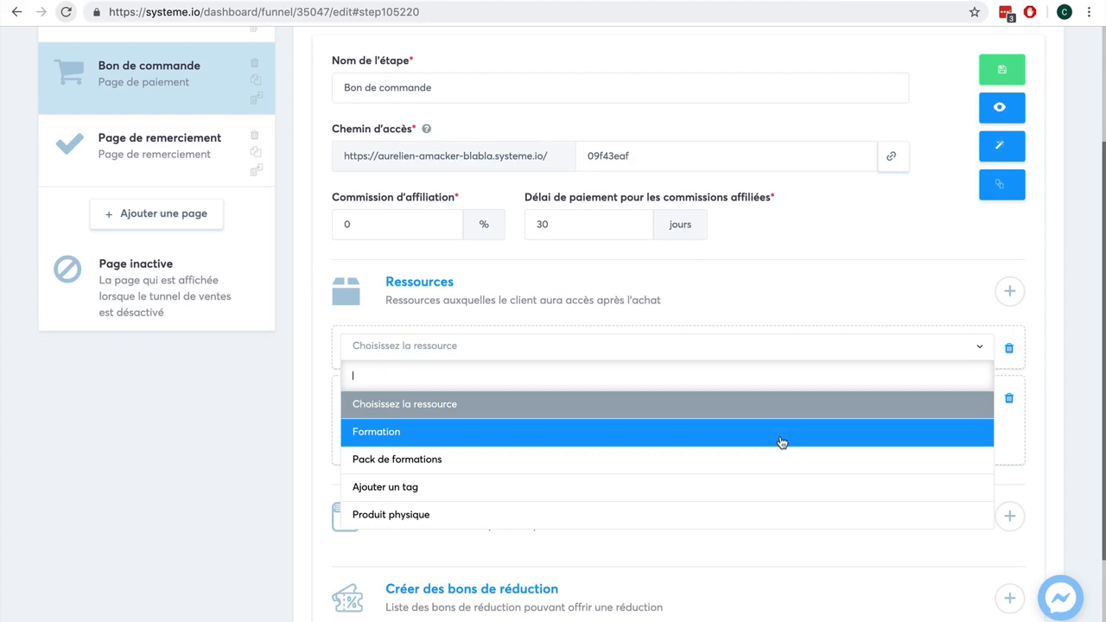
scroll(770, 497, "down", 1)
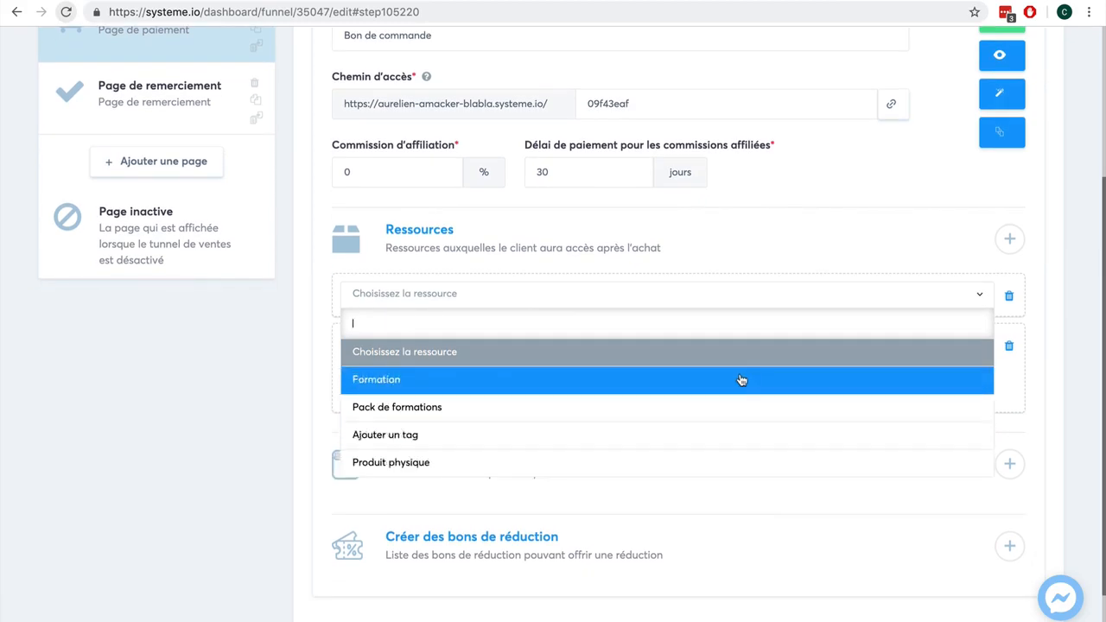
left_click(292, 372)
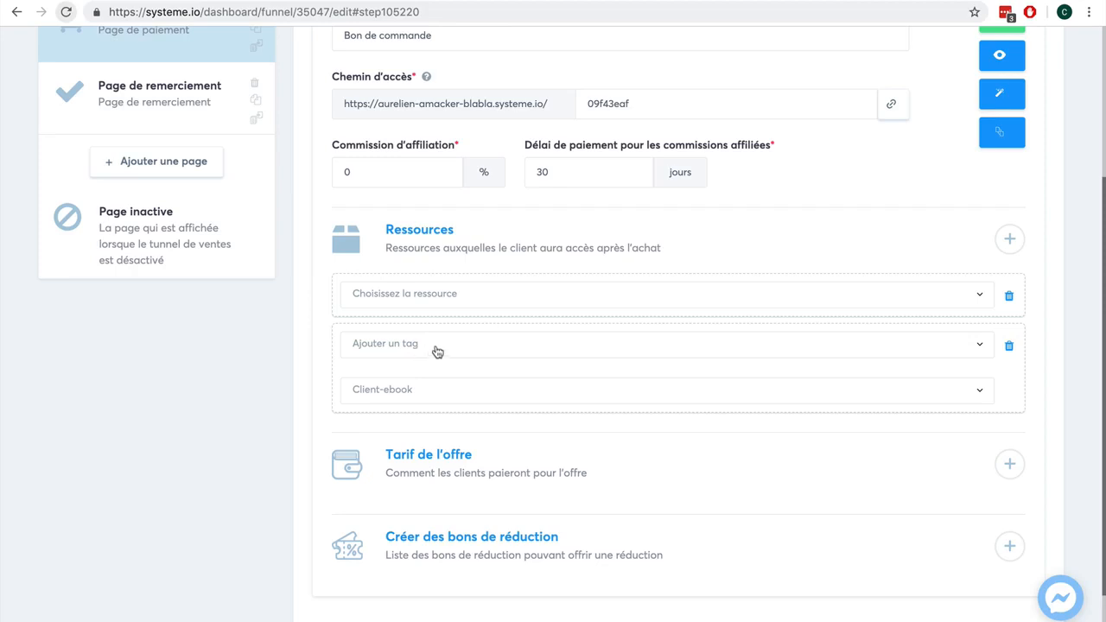
- Try to save the order page step
scroll(1036, 281, "up", 2)
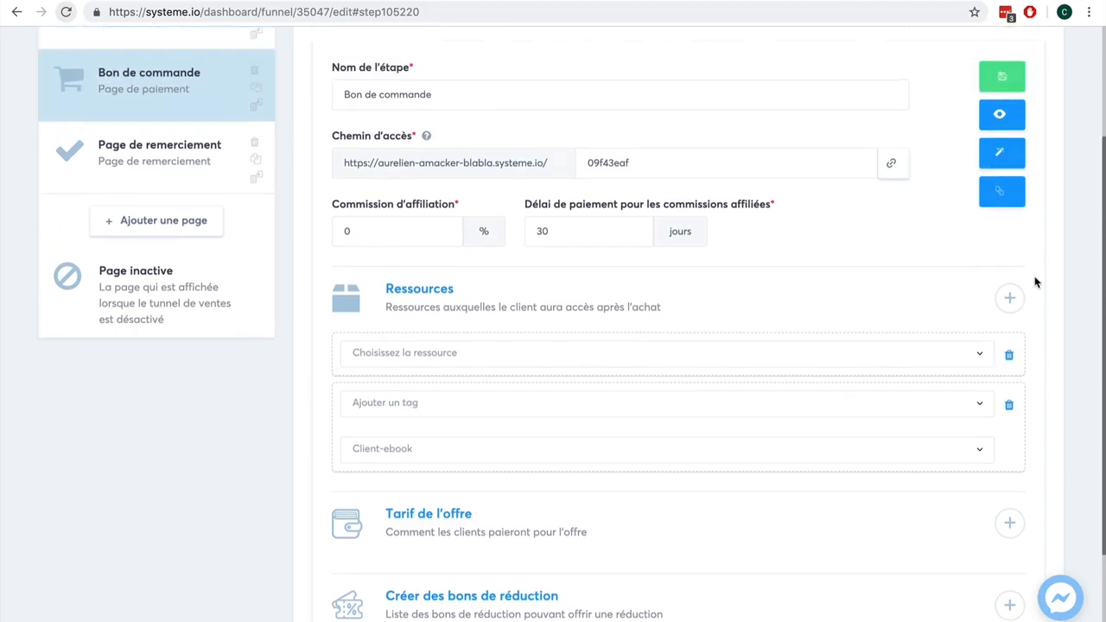
scroll(1035, 282, "up", 1)
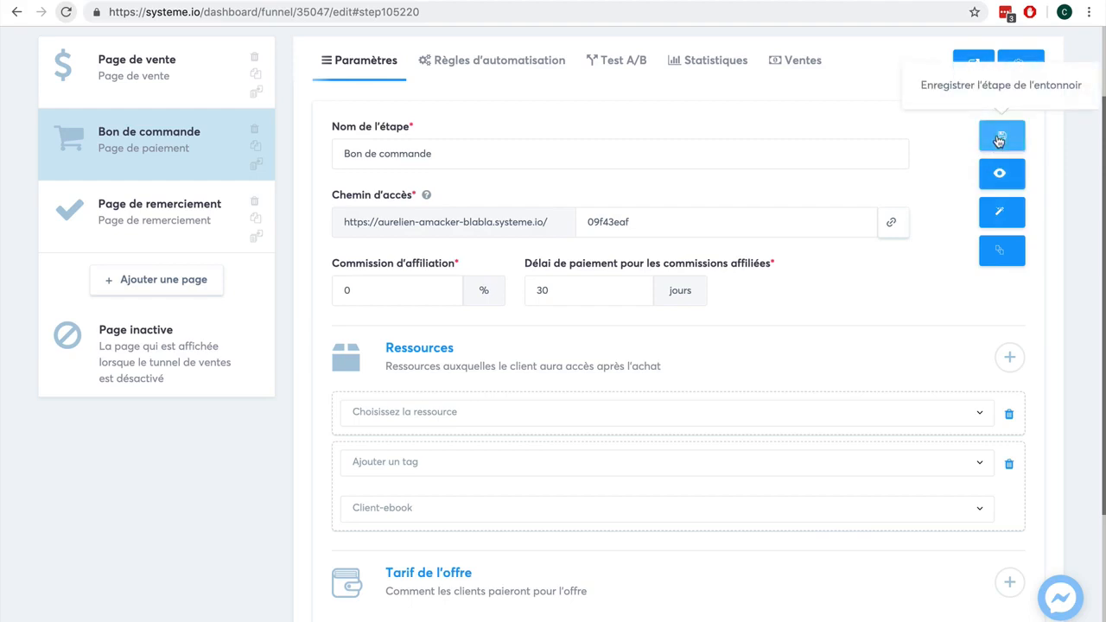
left_click(1000, 137)
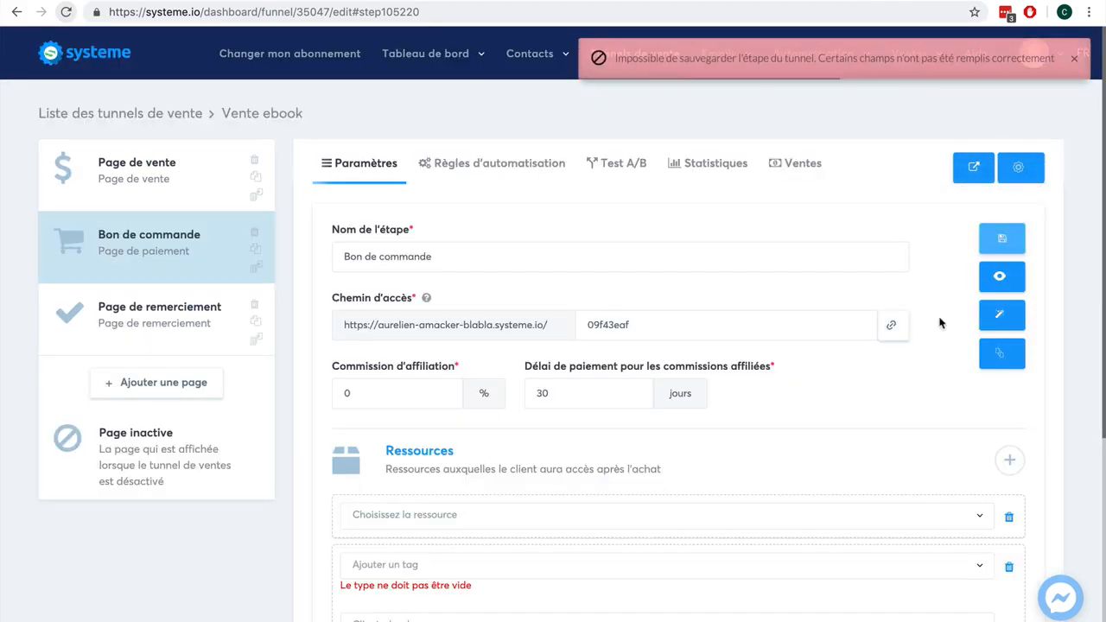
left_click(671, 567)
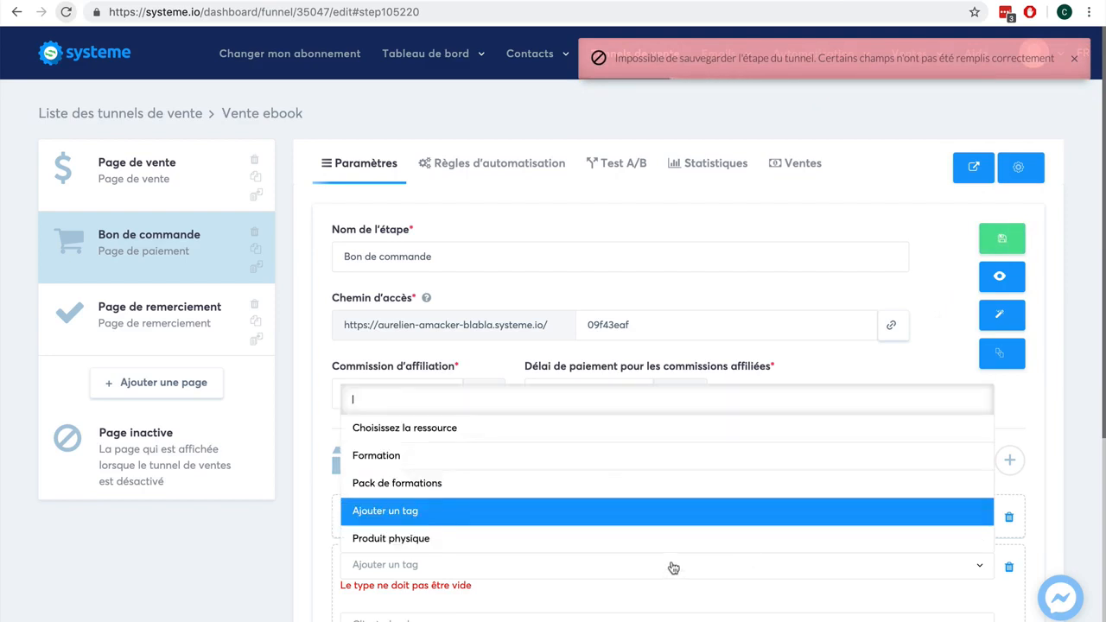
left_click(1052, 541)
- Delete the empty resource row, confirm, and save the order page step
scroll(951, 471, "down", 2)
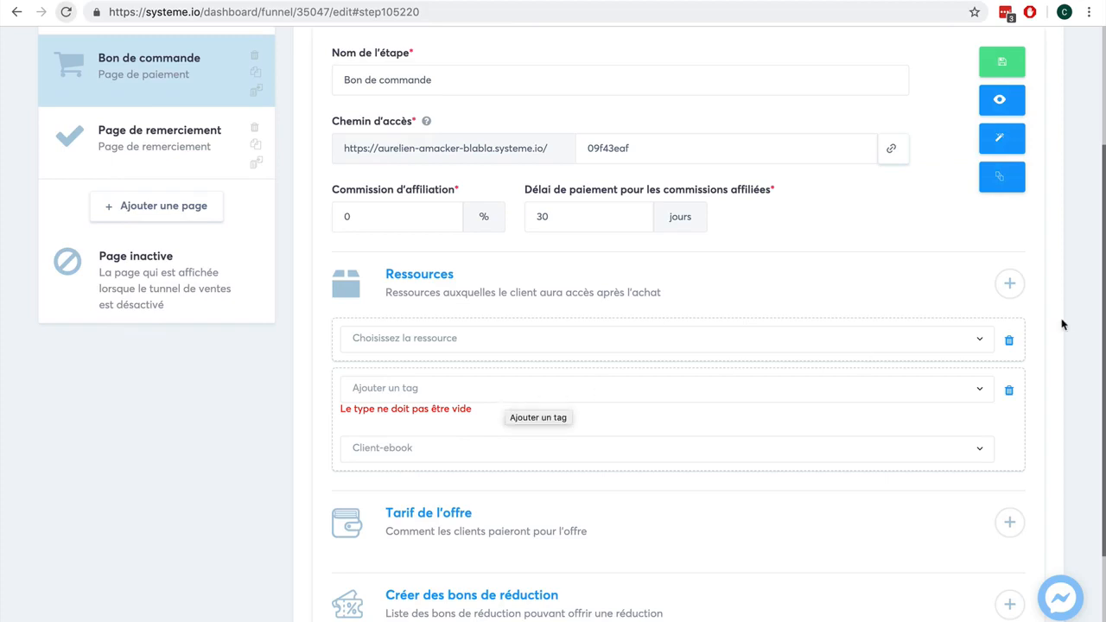
left_click(1009, 340)
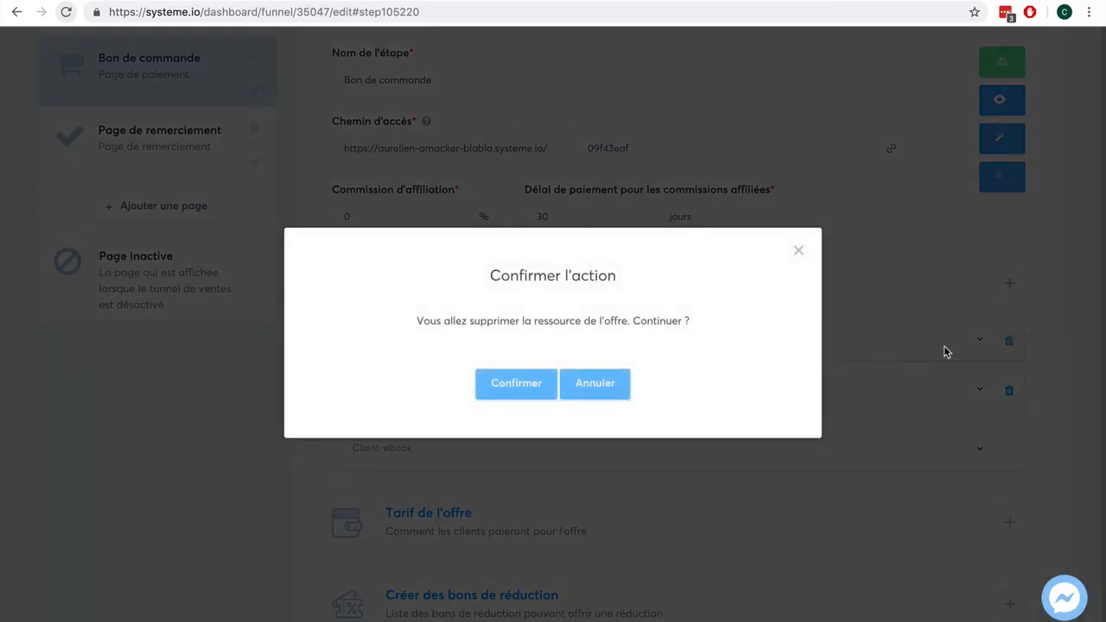
left_click(522, 383)
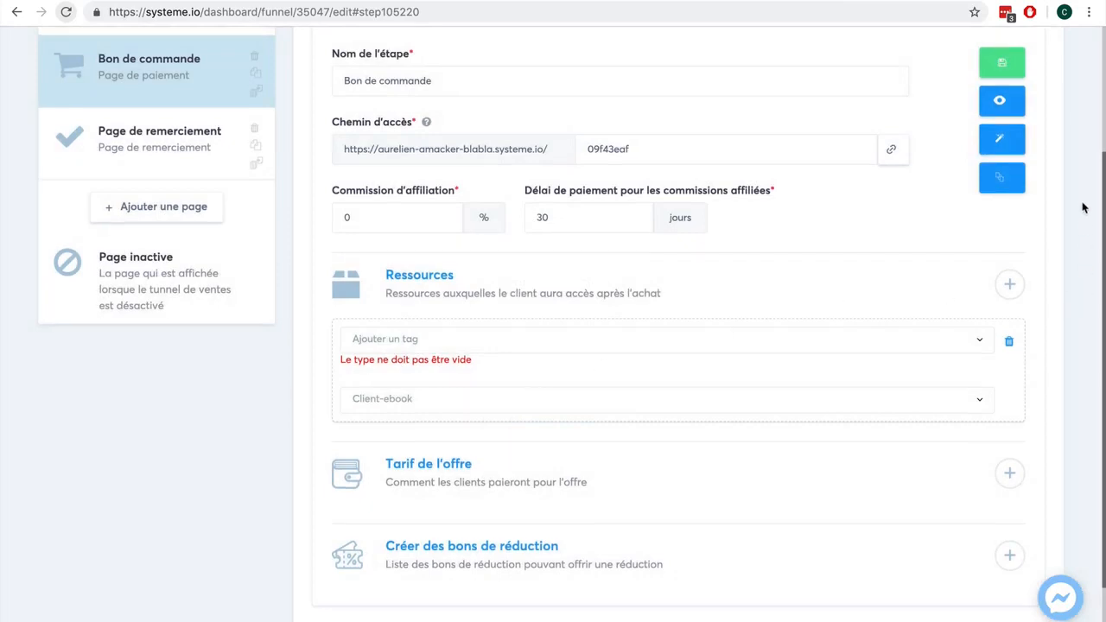
scroll(1037, 173, "up", 1)
left_click(994, 91)
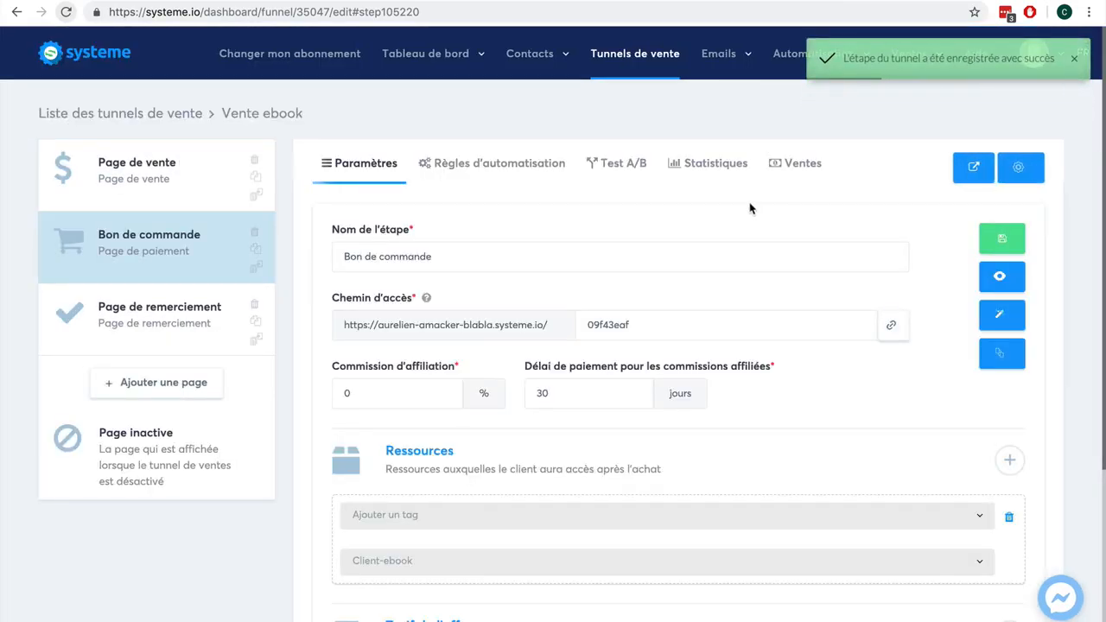
- Add an Envoyer un email action to the order page's automation rule for new sales
left_click(513, 170)
mouse_move(692, 72)
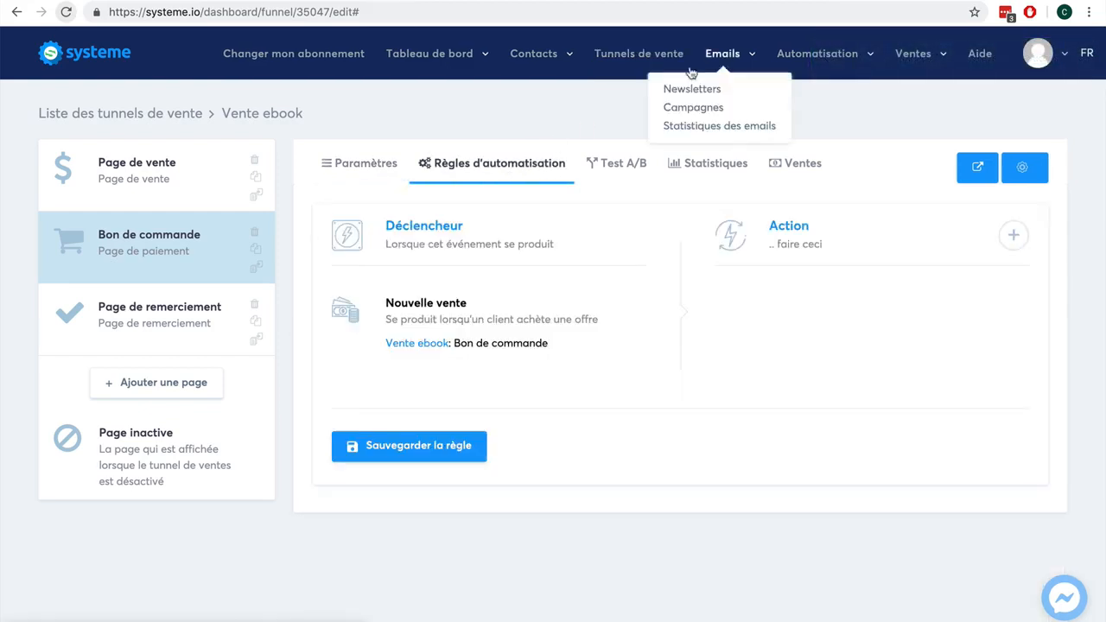
mouse_move(792, 63)
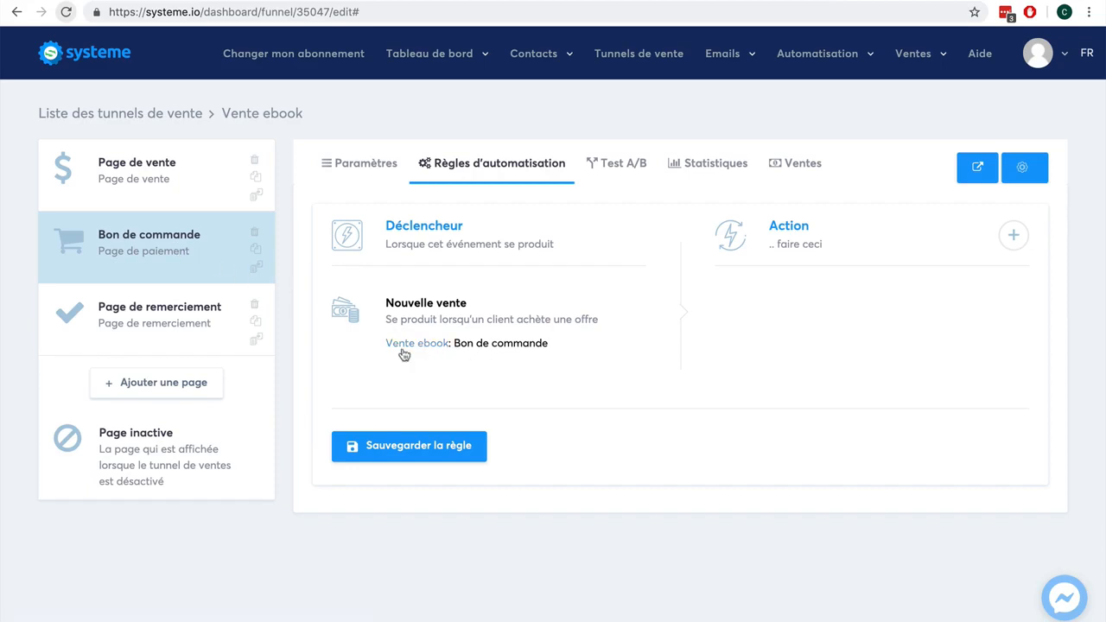
left_click(1013, 236)
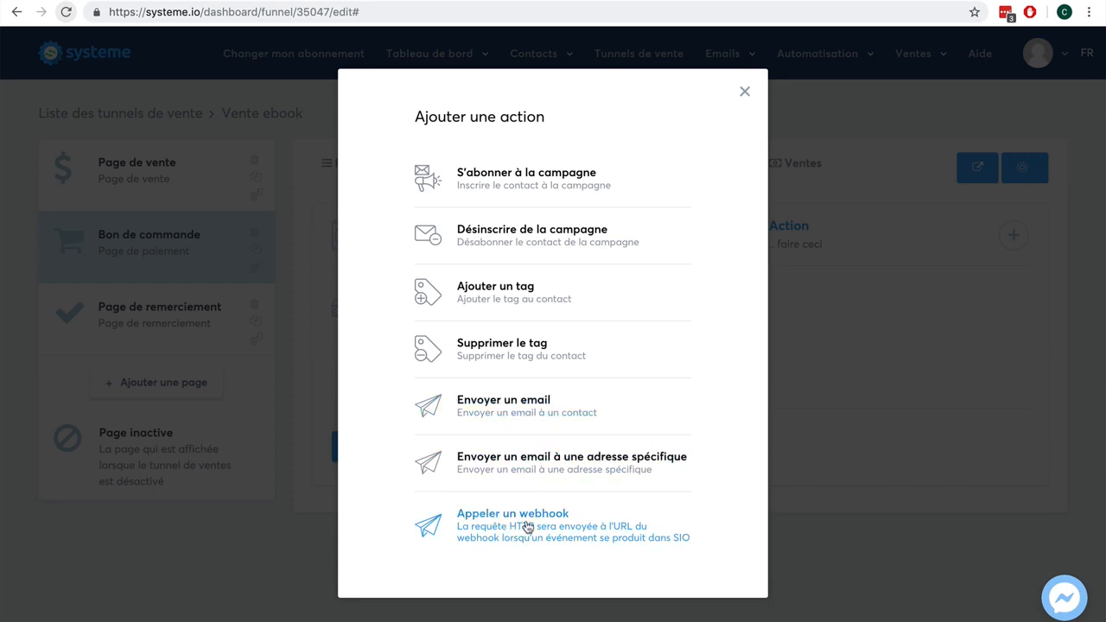
left_click(511, 421)
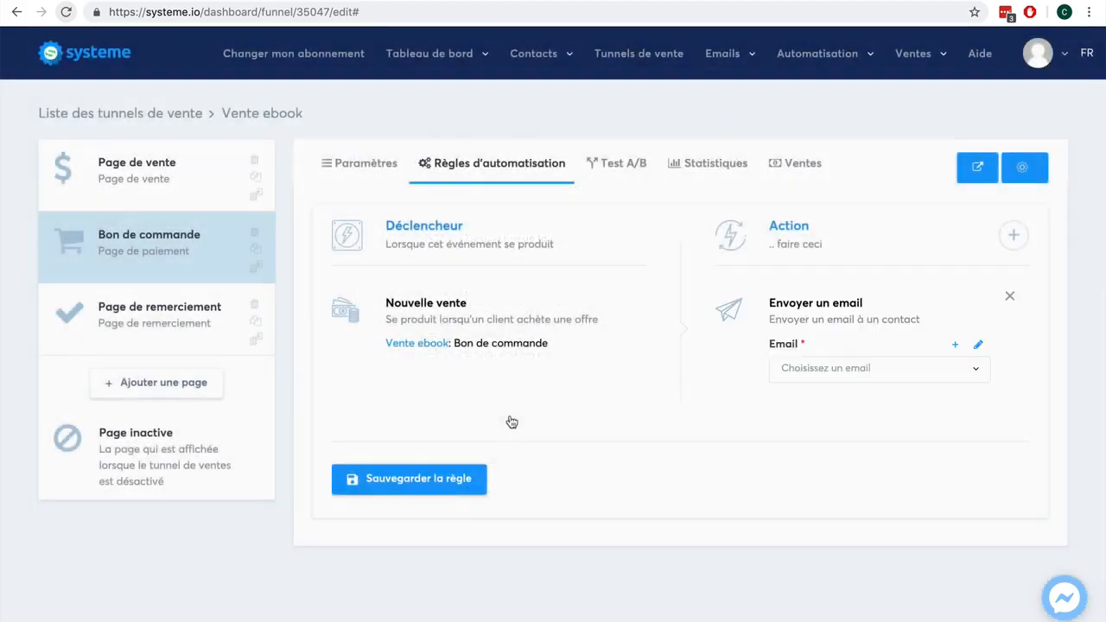
- Create a new email with the subject Votre ebook !
left_click(954, 344)
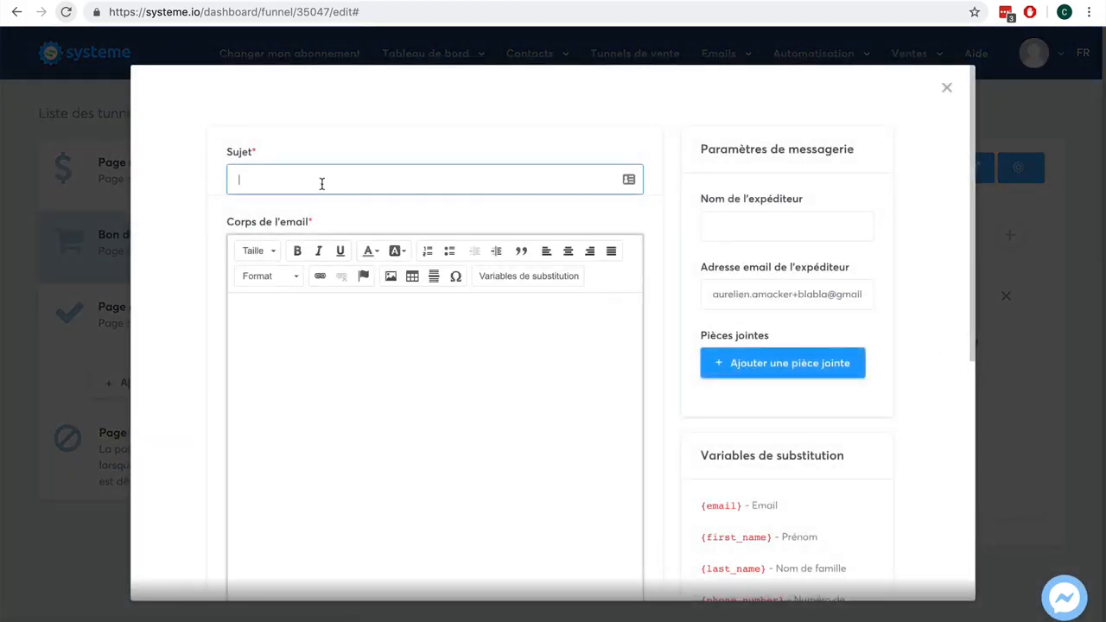
left_click(319, 181)
type("Votre ebook !")
- Write the email body: Bonjour, merci pour votre achat. Voici notre ebook en pièce jointe. Cordialement, xxx
key("Tab")
type("Bonjour")
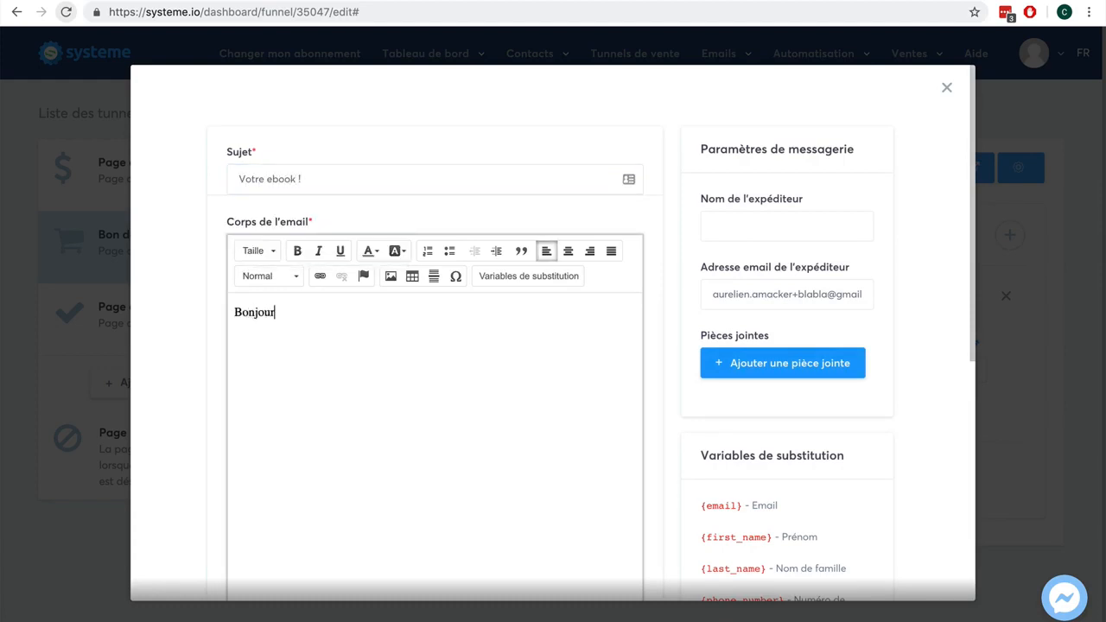
type(", merci pour votre achat.")
key("Return")
key("Return")
type("Voi")
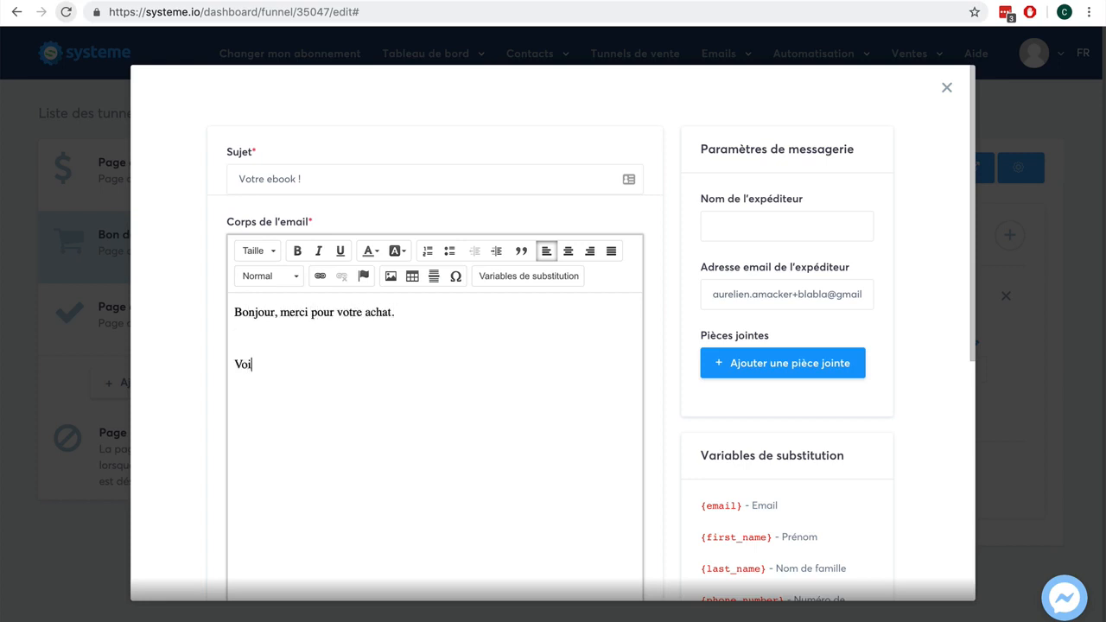
type("ci notre ebook en pièce jointe")
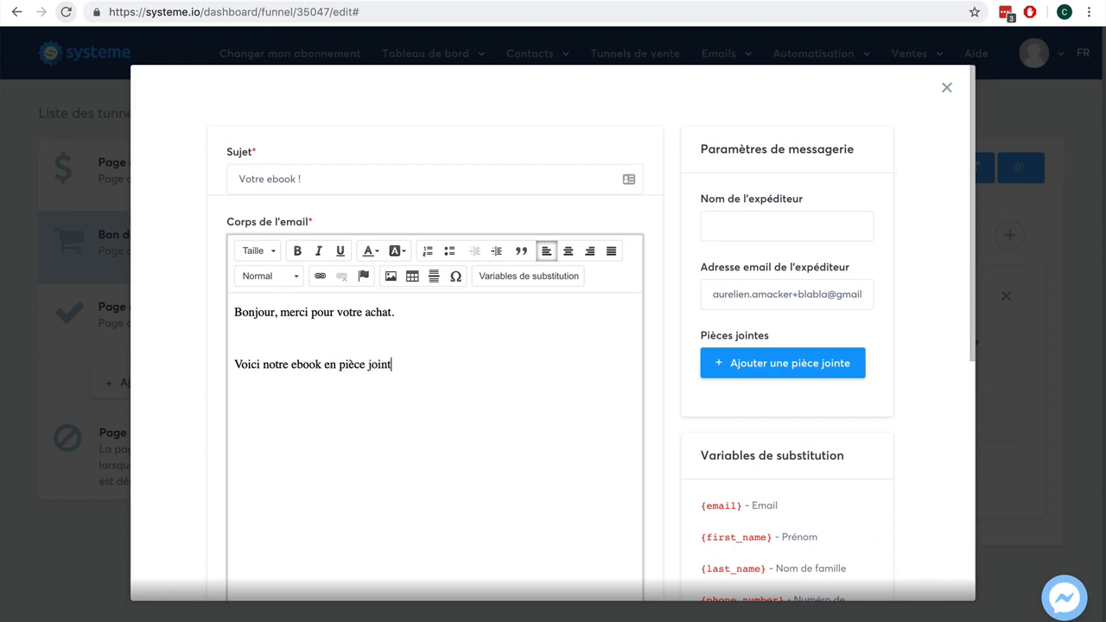
key("Return")
key("Return")
type("Cordialement,")
key("Return")
type("xxx")
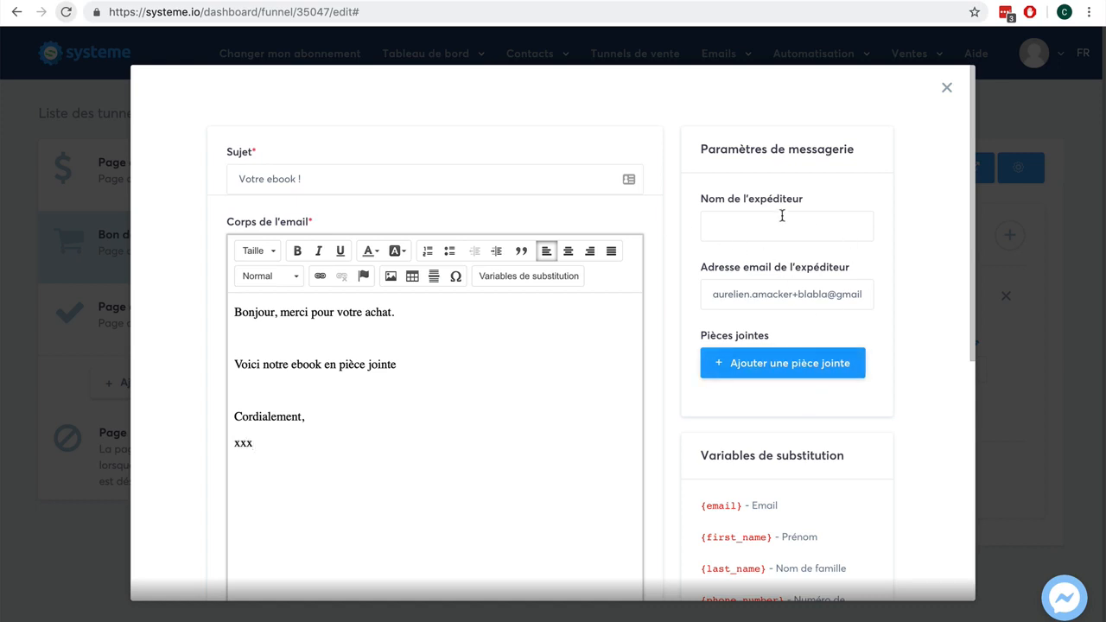
- Fill in the sender name field with the sender's e-mail address
scroll(893, 256, "down", 5)
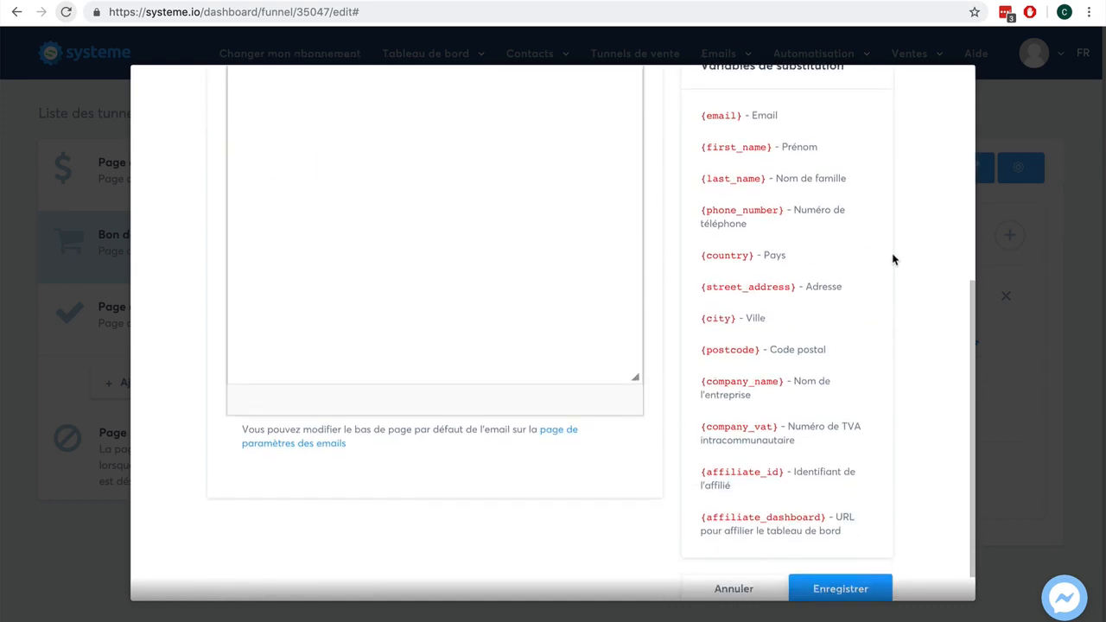
scroll(893, 257, "up", 5)
left_click(808, 227)
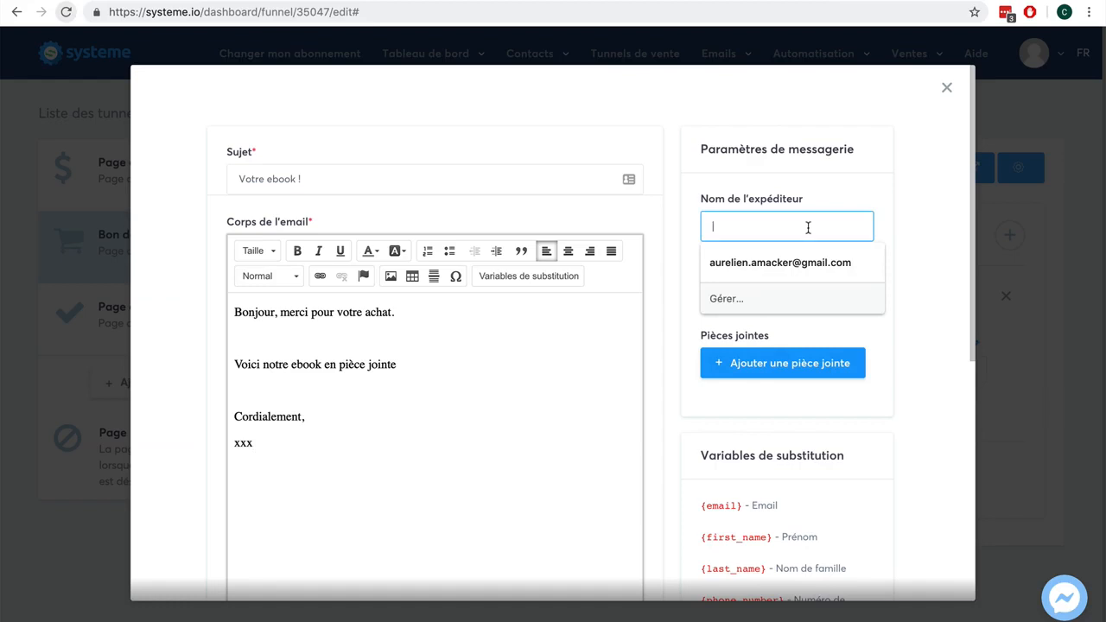
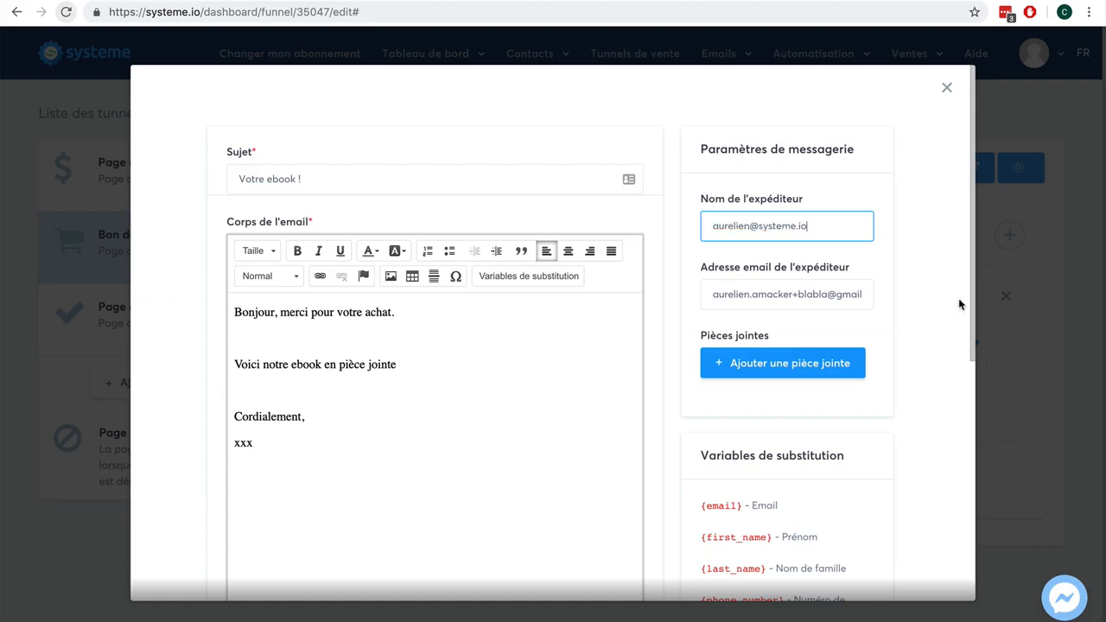
scroll(956, 299, "down", 5)
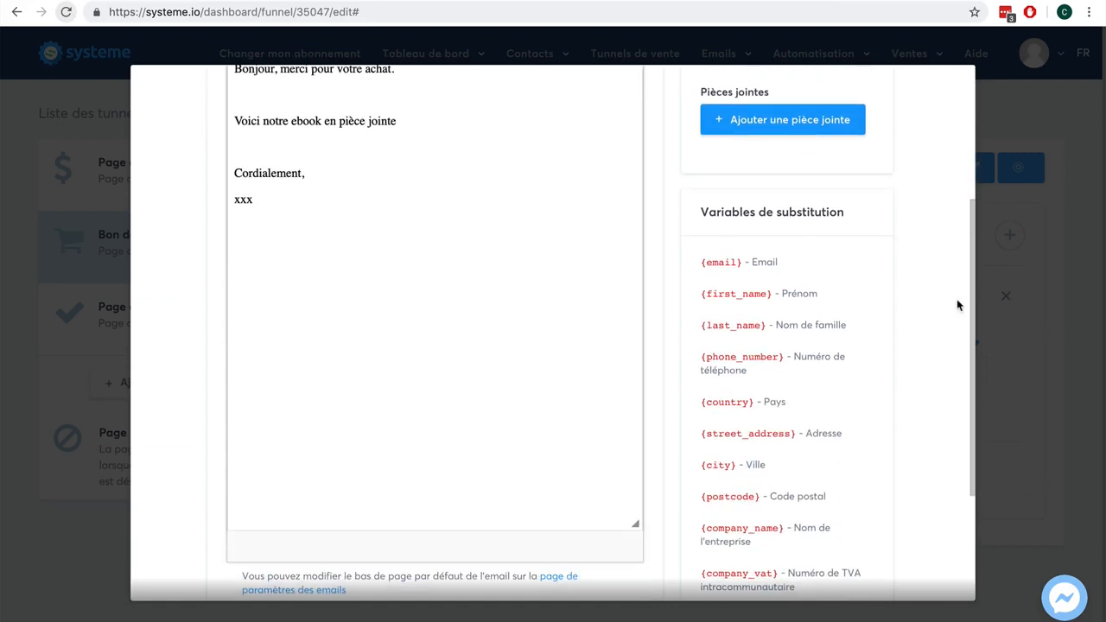
- Try to save the purchase confirmation email
scroll(957, 300, "down", 5)
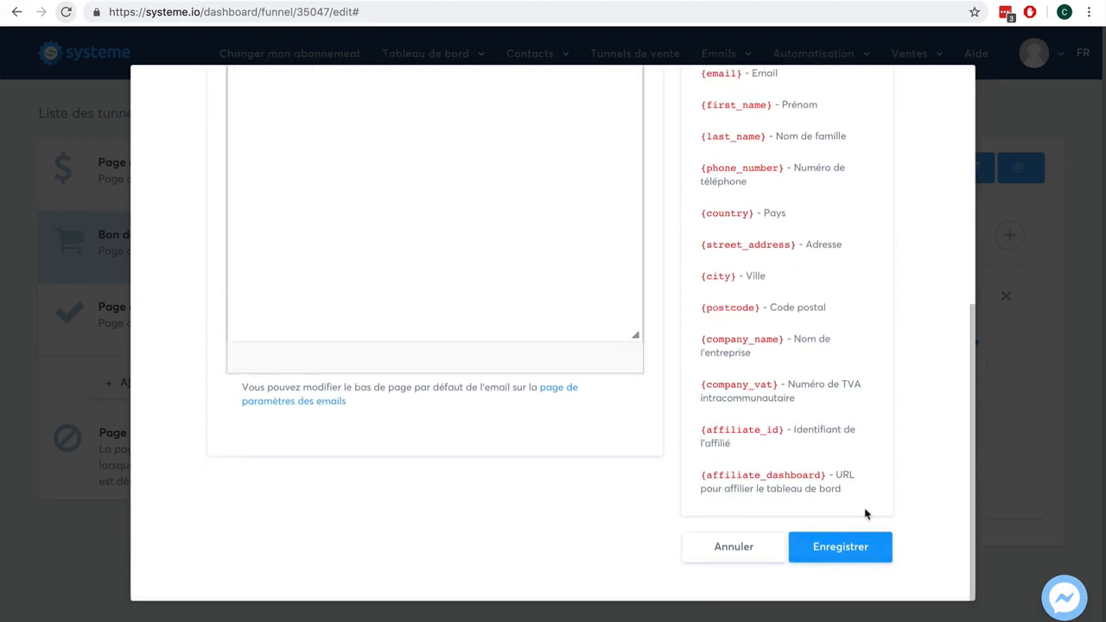
left_click(840, 546)
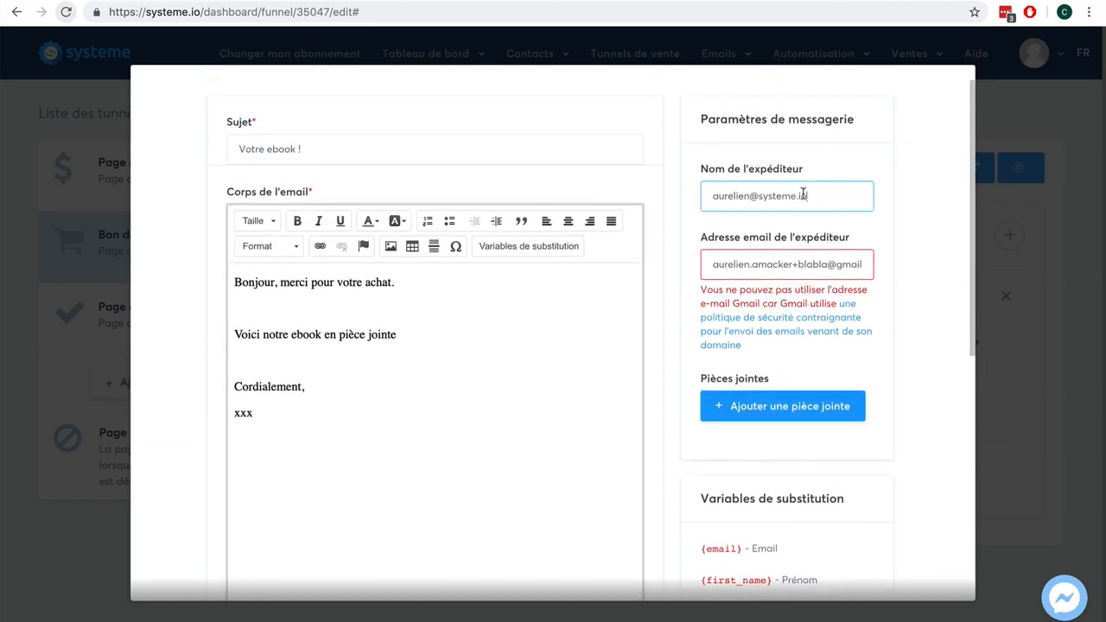
- Set the sender name to the sender's first name and paste a systeme.io address as the sender e-mail
left_click_drag(807, 197, 680, 197)
key("super+c")
key("BackSpace")
left_click_drag(711, 260, 870, 261)
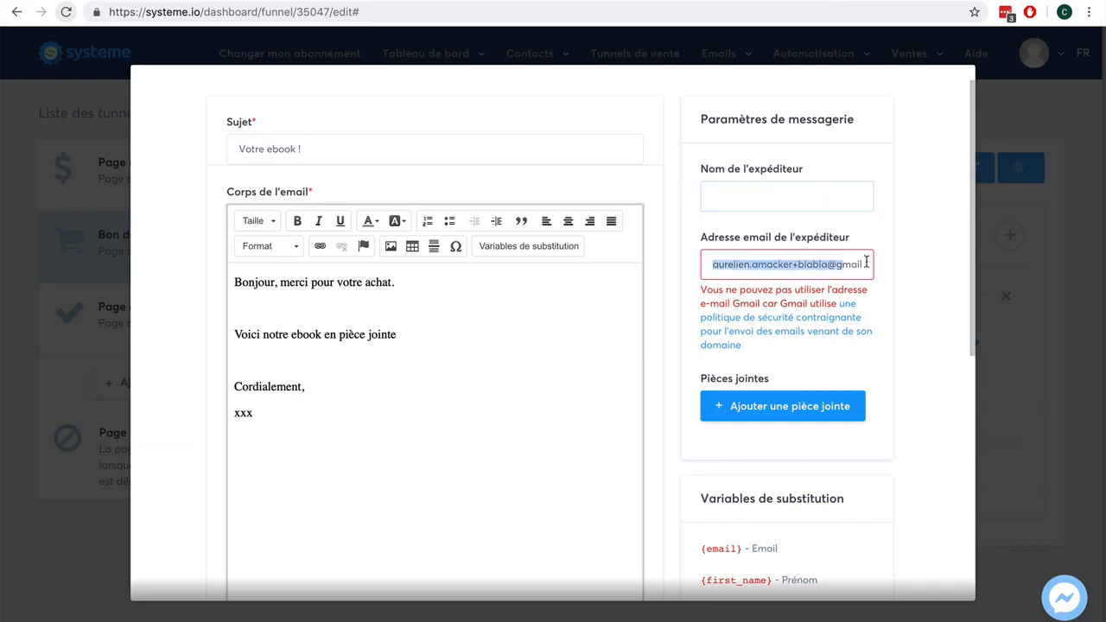
key("super+v")
left_click(793, 202)
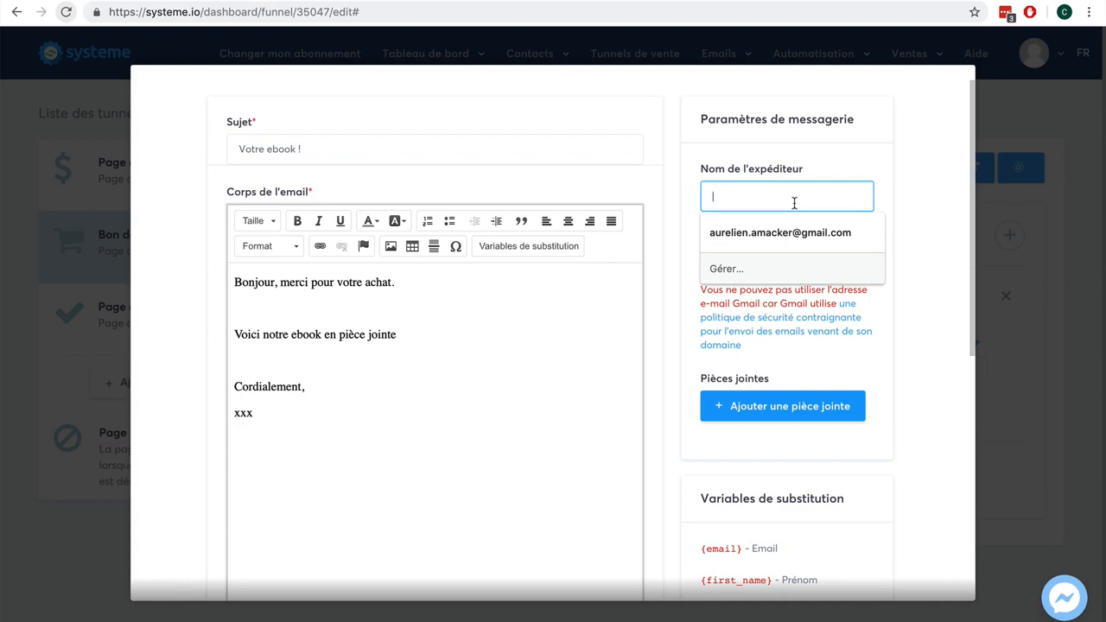
type("Aurelien")
left_click(925, 174)
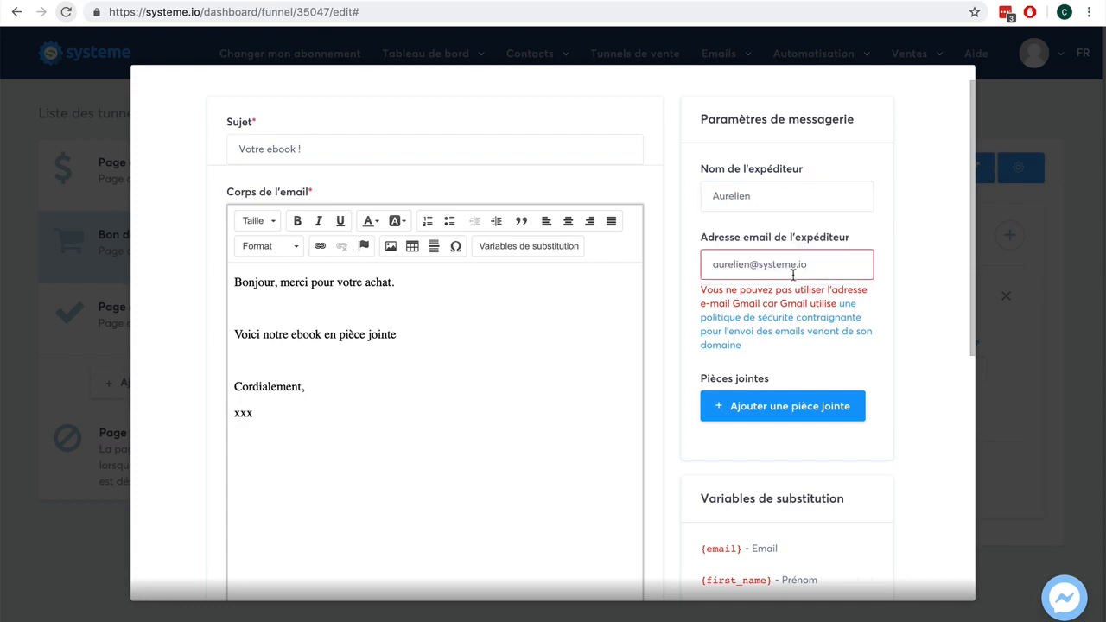
- Try to save the email again with the new sender settings
scroll(845, 267, "down", 3)
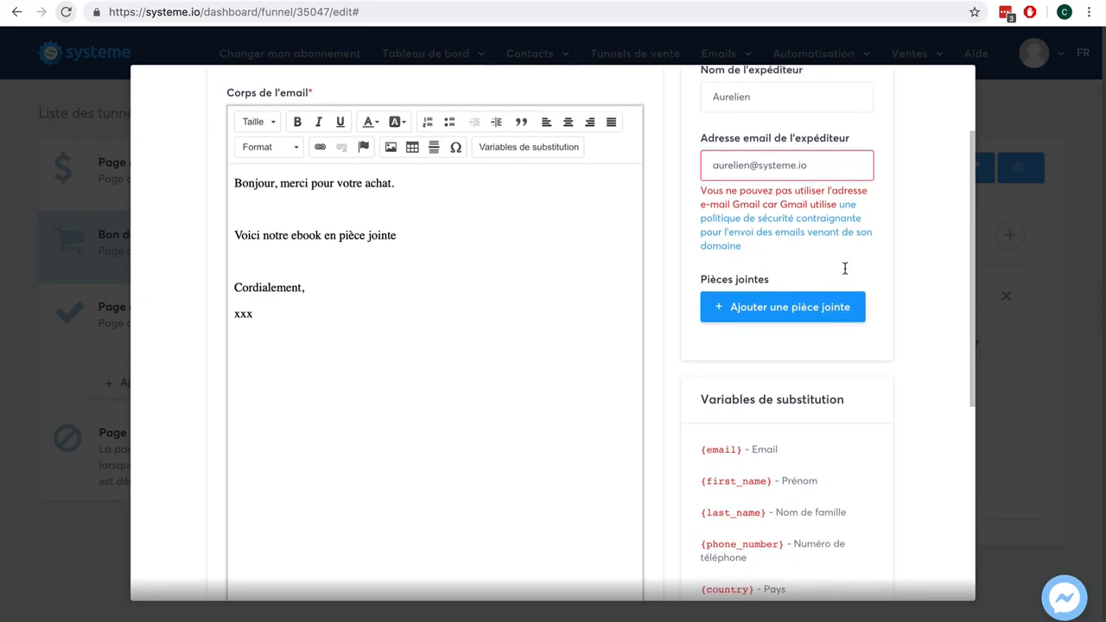
triple_click(800, 148)
left_click(768, 153)
scroll(910, 291, "down", 5)
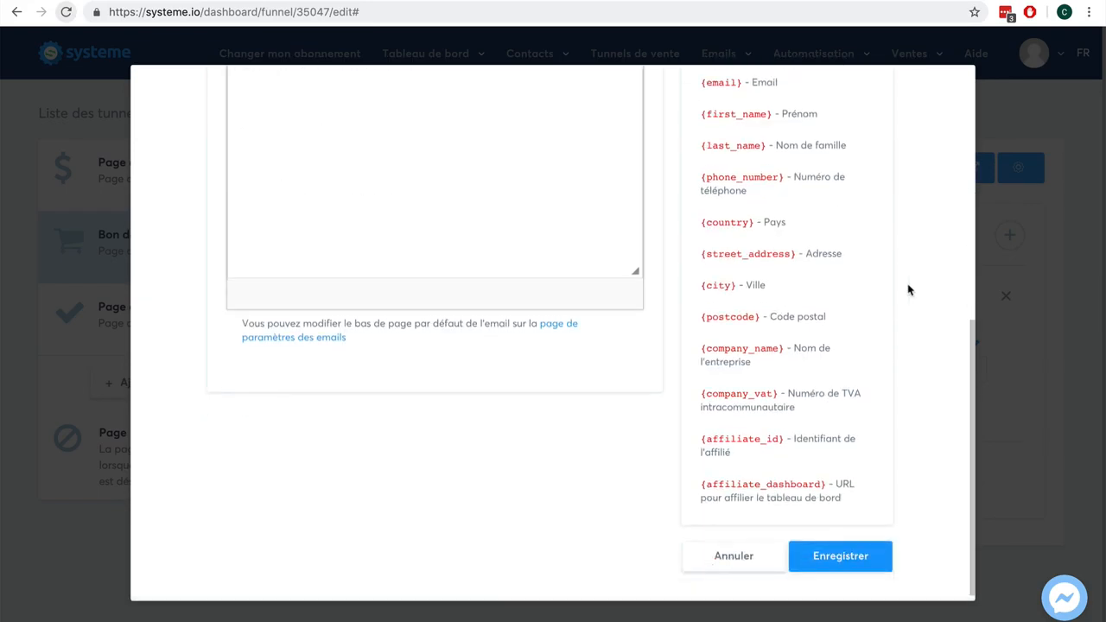
left_click(839, 557)
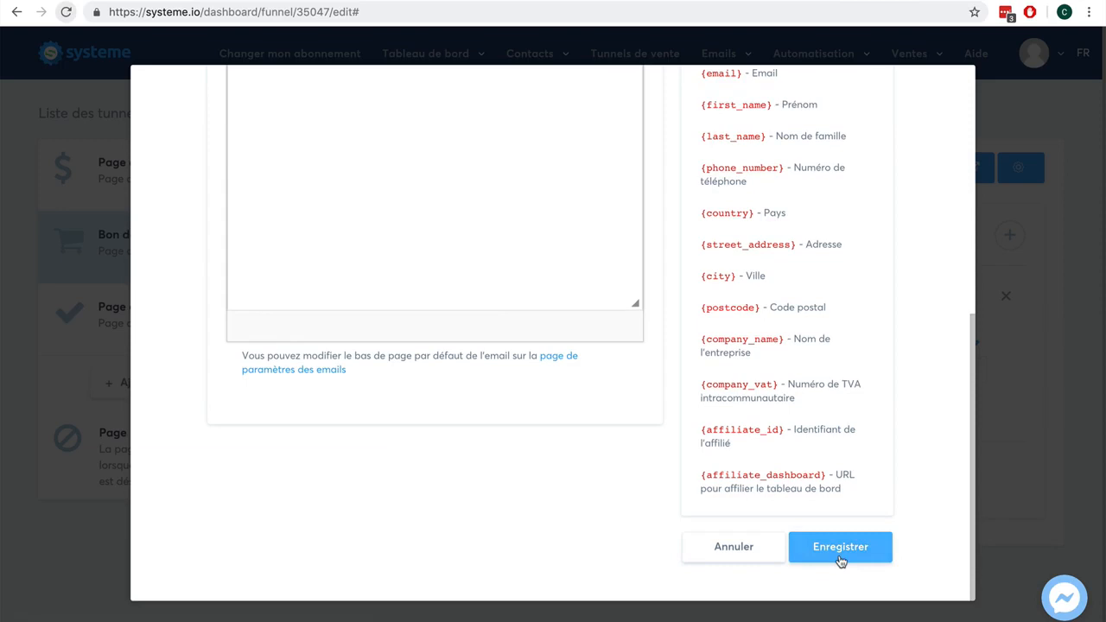
left_click(843, 555)
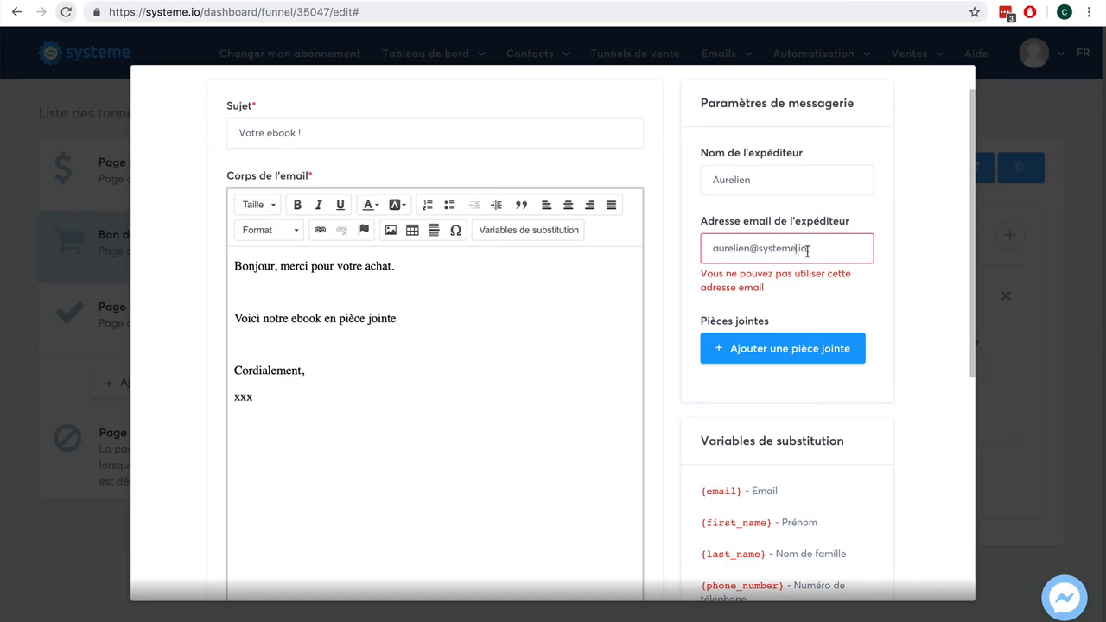
- Edit the sender e-mail address's domain and try to save the email
left_click(785, 249)
type("tutu")
left_click(799, 248)
key("BackSpace")
scroll(925, 326, "down", 5)
left_click(851, 549)
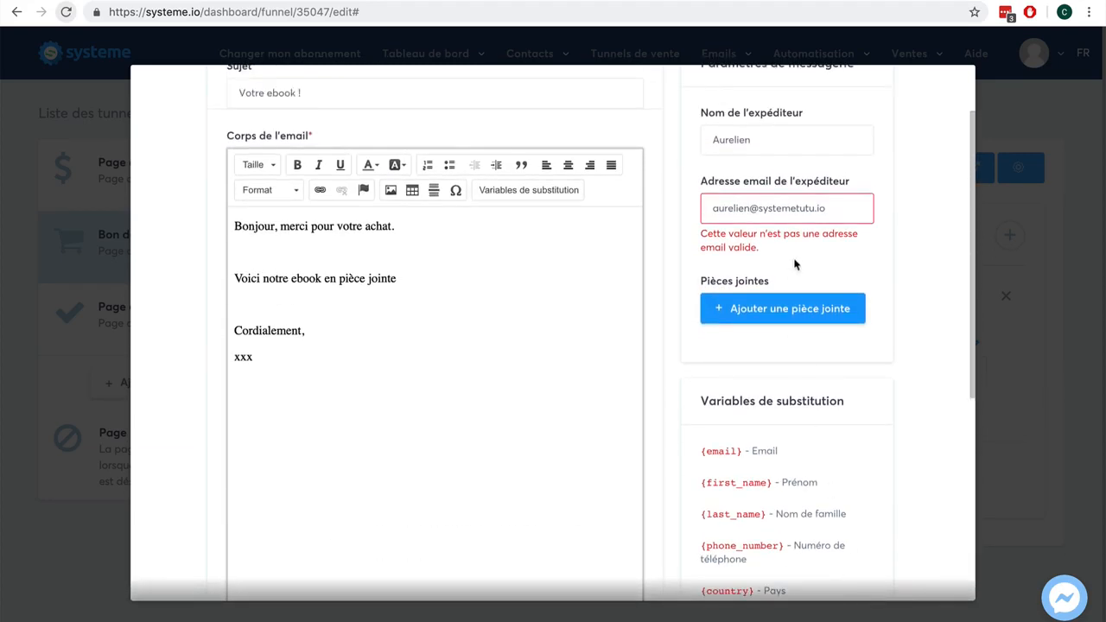
- Replace the sender e-mail domain with free.fr, save the email and save the automation rule
left_click_drag(844, 209, 760, 208)
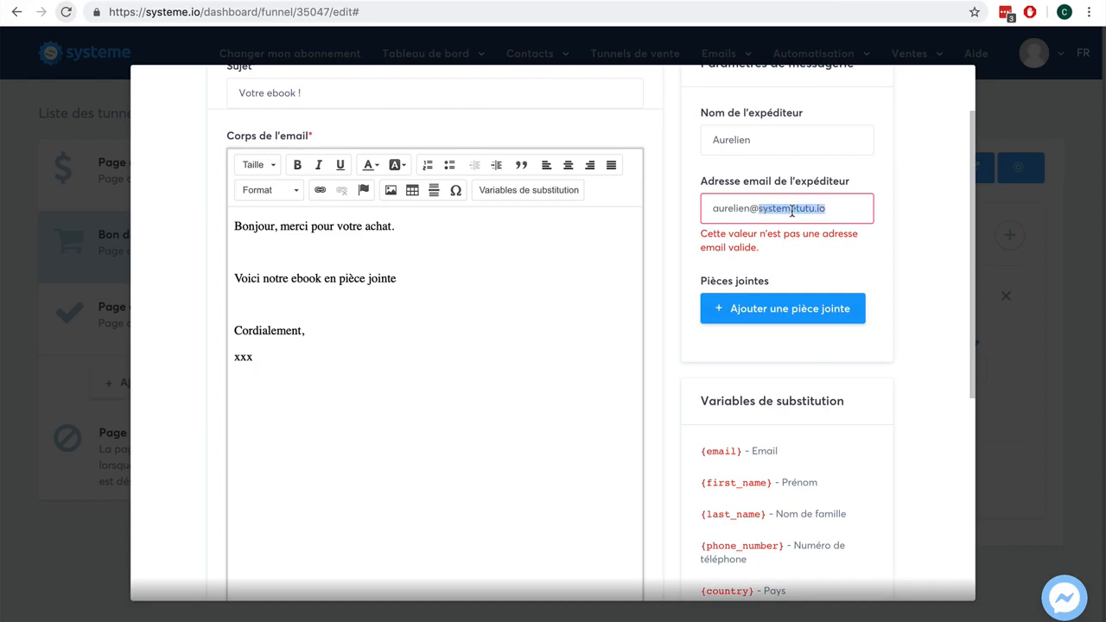
key("BackSpace")
type("free")
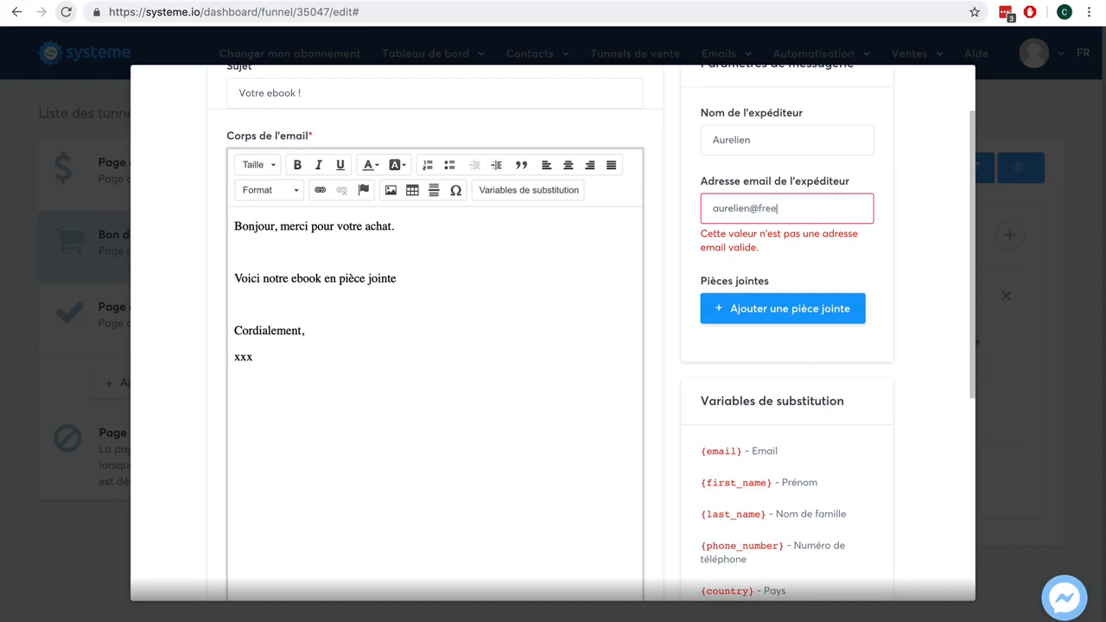
type(".fr")
scroll(895, 315, "down", 3)
scroll(896, 315, "down", 5)
left_click(851, 569)
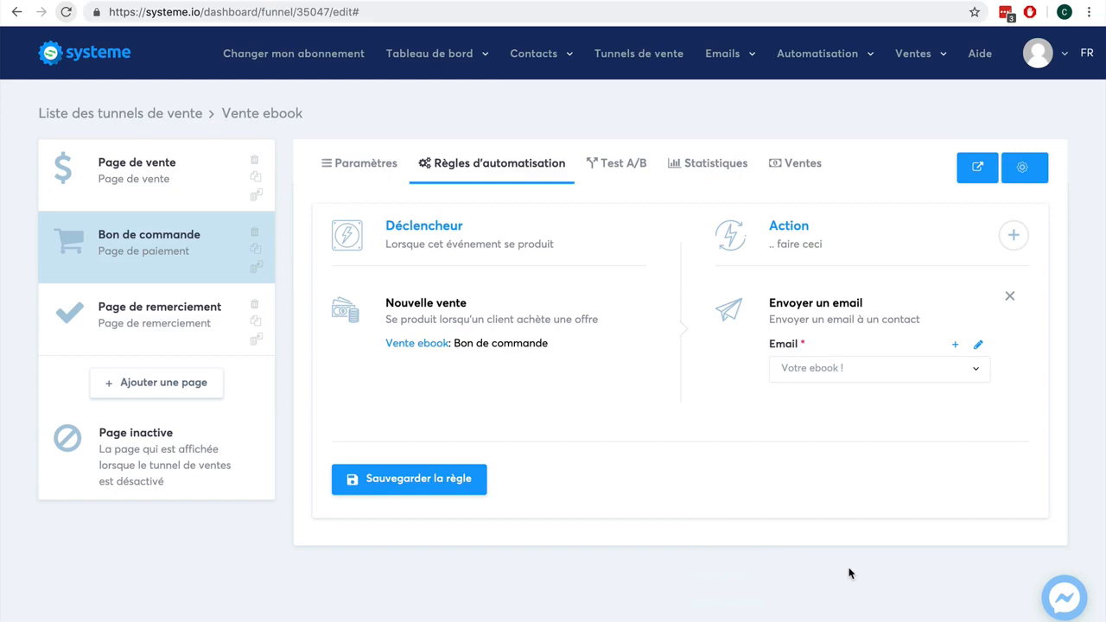
left_click(430, 491)
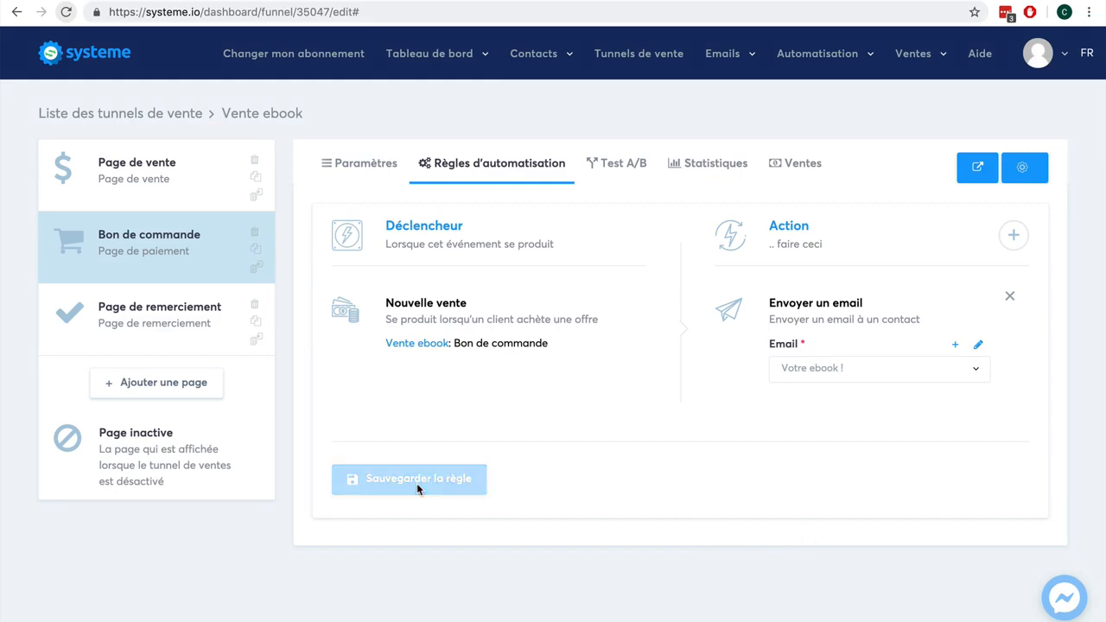
- Set the order page's affiliate commission to 40 % in its settings
left_click(370, 165)
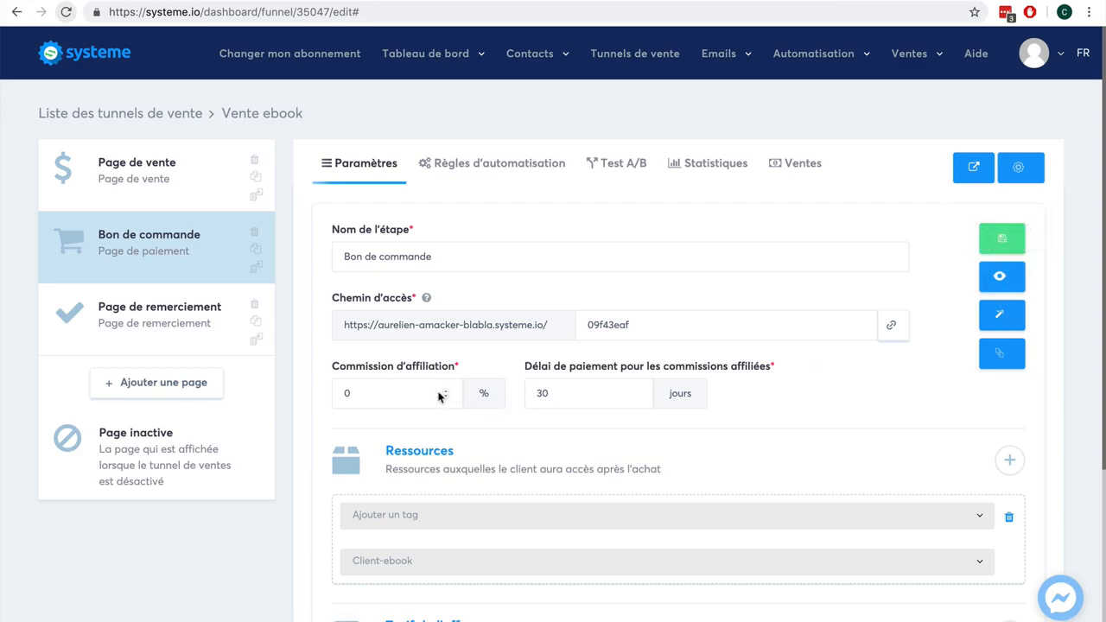
left_click(368, 391)
type("4")
scroll(865, 414, "down", 5)
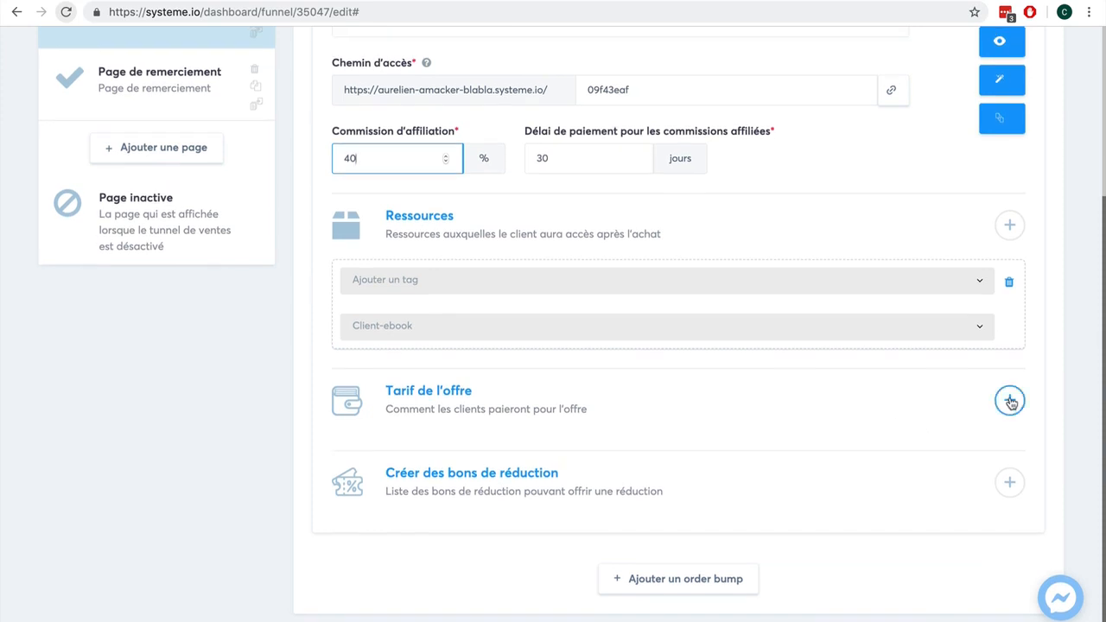
- Open the live order page and scroll through its order form
left_click(1009, 483)
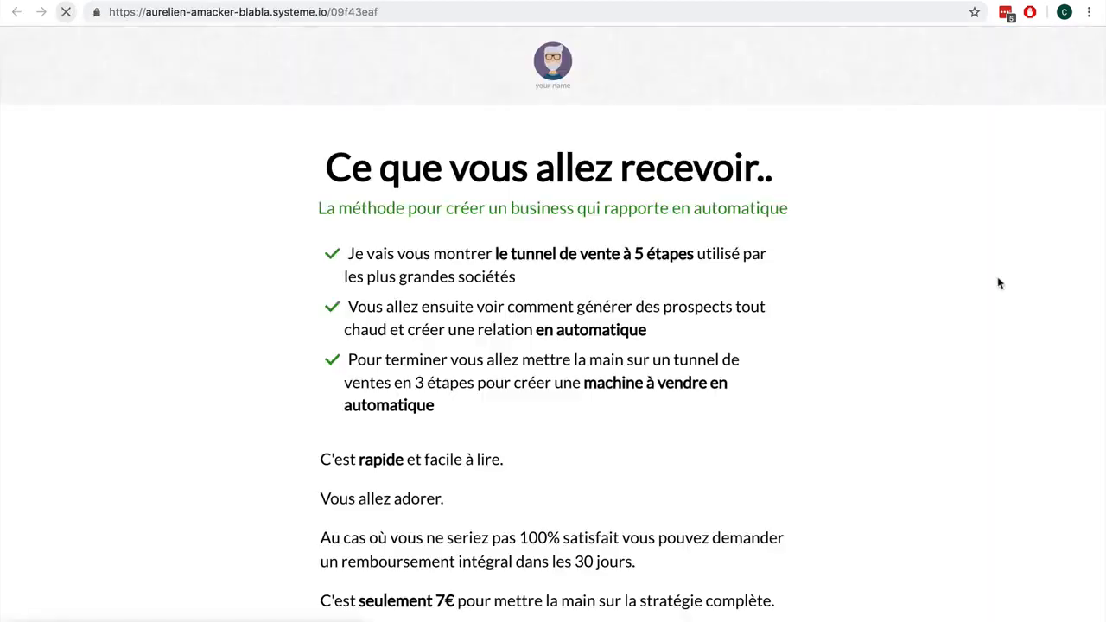
scroll(945, 355, "down", 1)
scroll(945, 355, "down", 4)
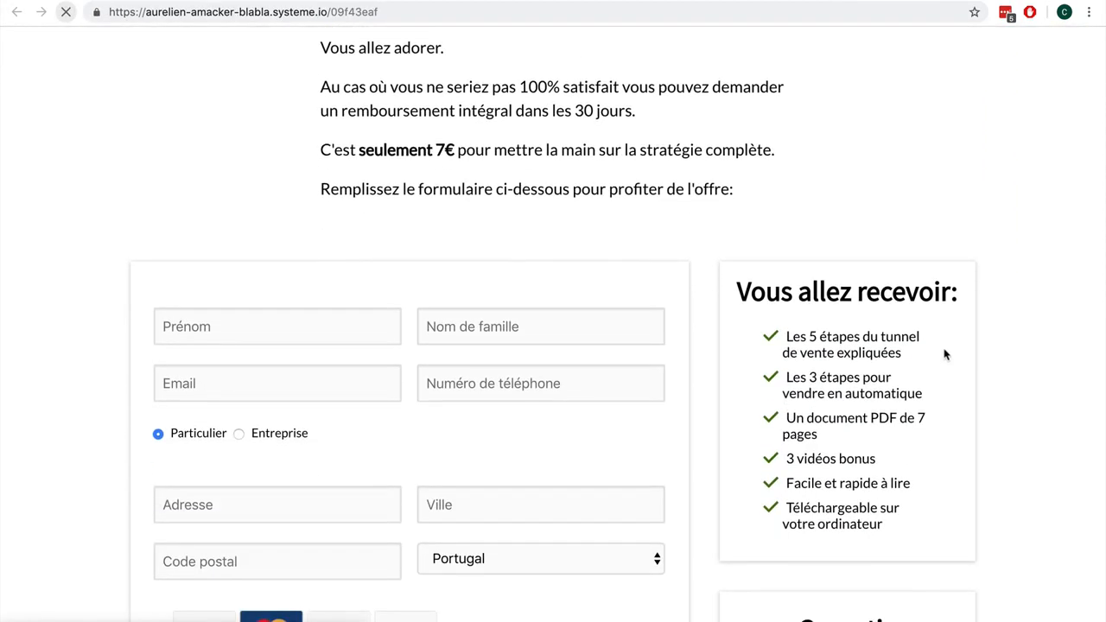
scroll(945, 354, "down", 5)
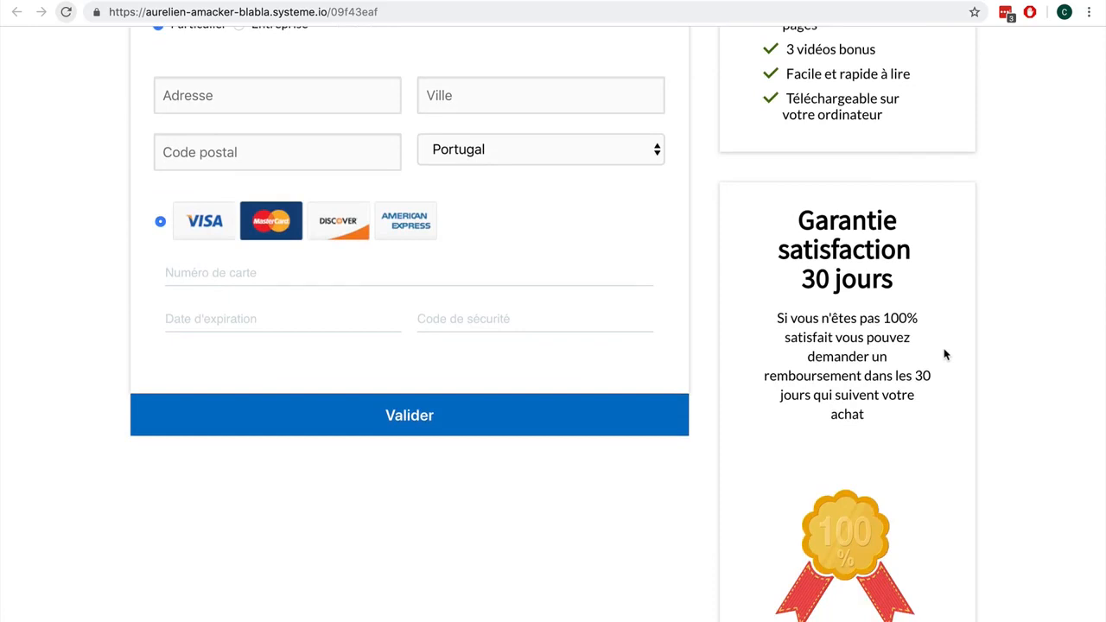
scroll(943, 350, "up", 3)
scroll(943, 350, "down", 1)
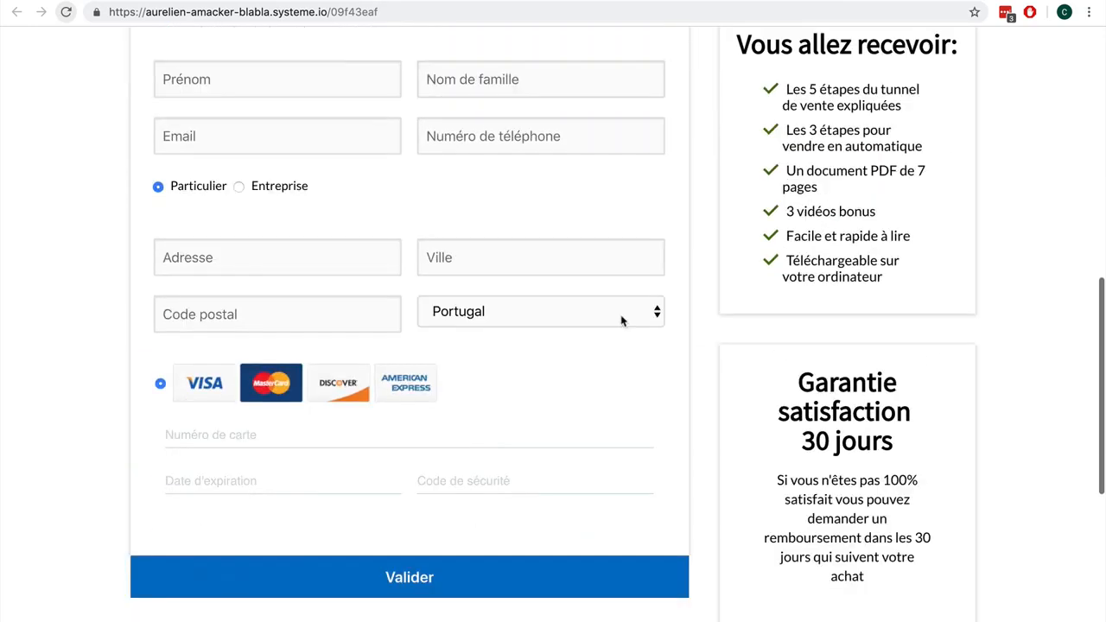
- Set the order form's country to France
left_click(567, 313)
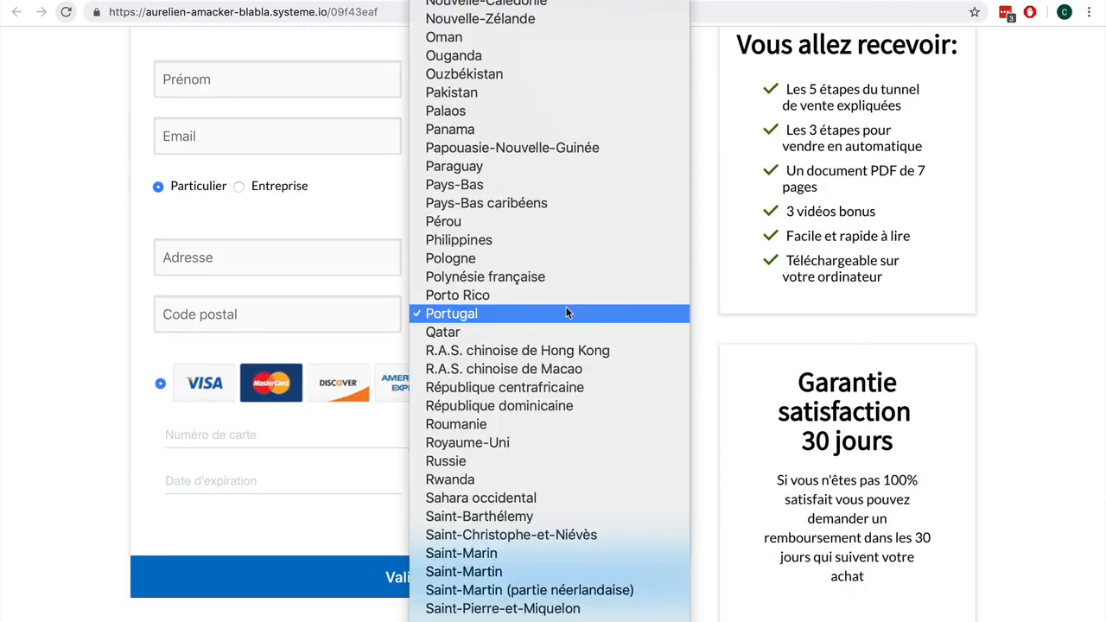
left_click(36, 311)
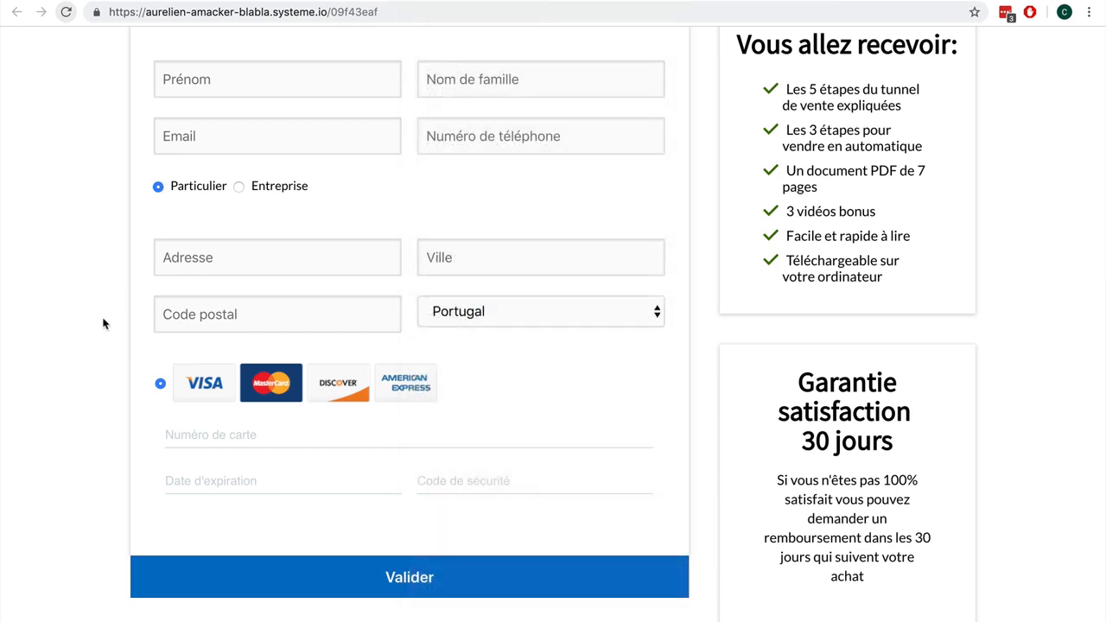
scroll(196, 325, "up", 2)
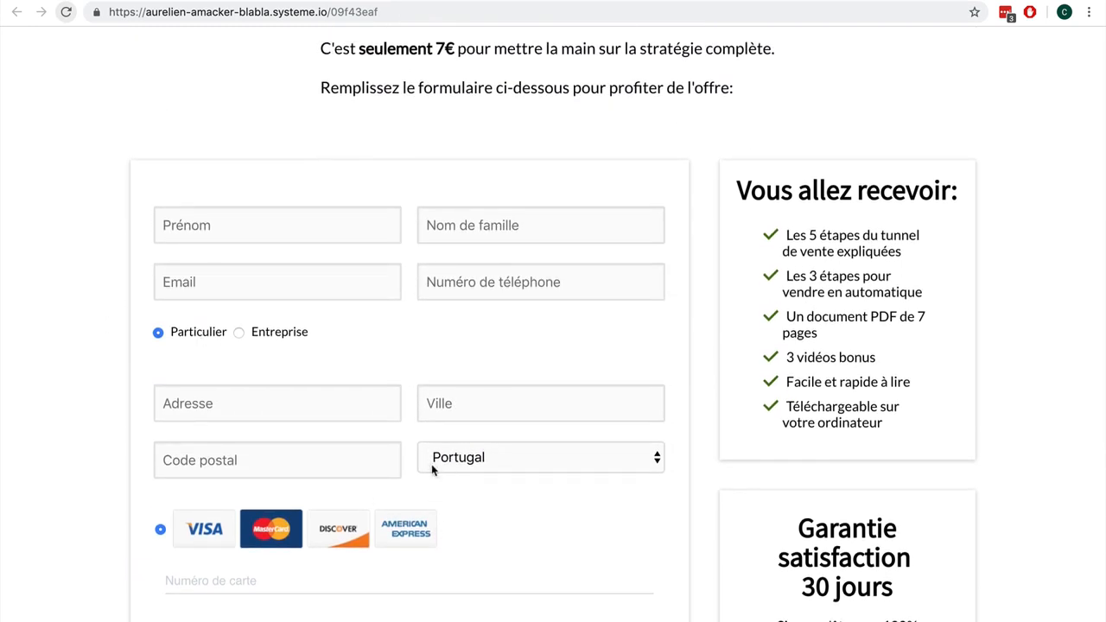
left_click(523, 460)
key("f")
key("Return")
- Review the order form and close the preview tab
scroll(550, 385, "up", 5)
scroll(552, 389, "down", 7)
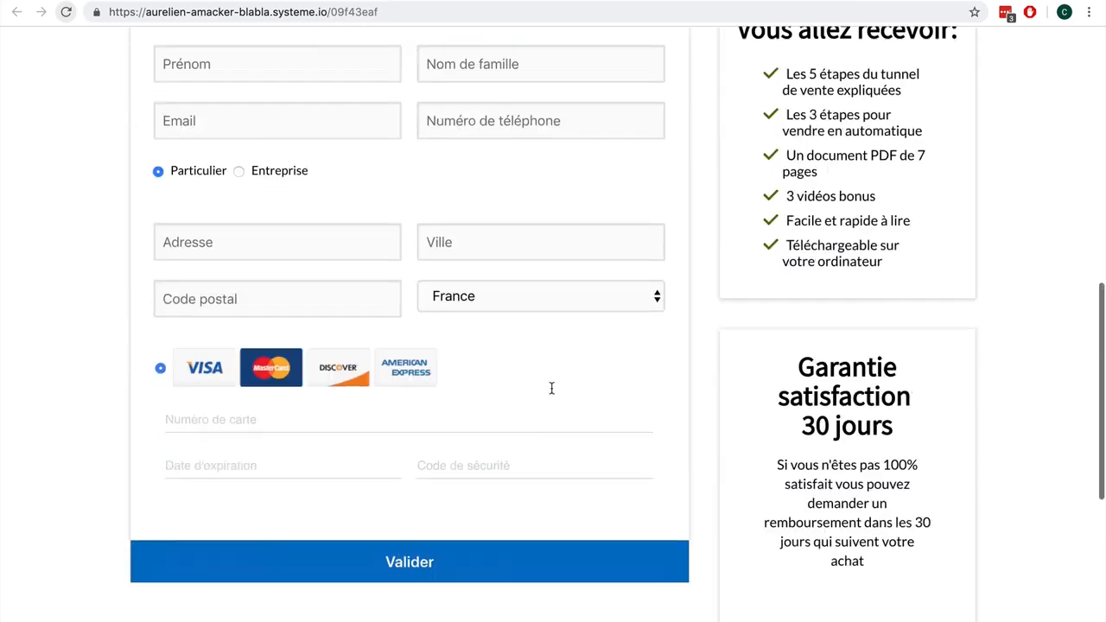
scroll(551, 388, "down", 1)
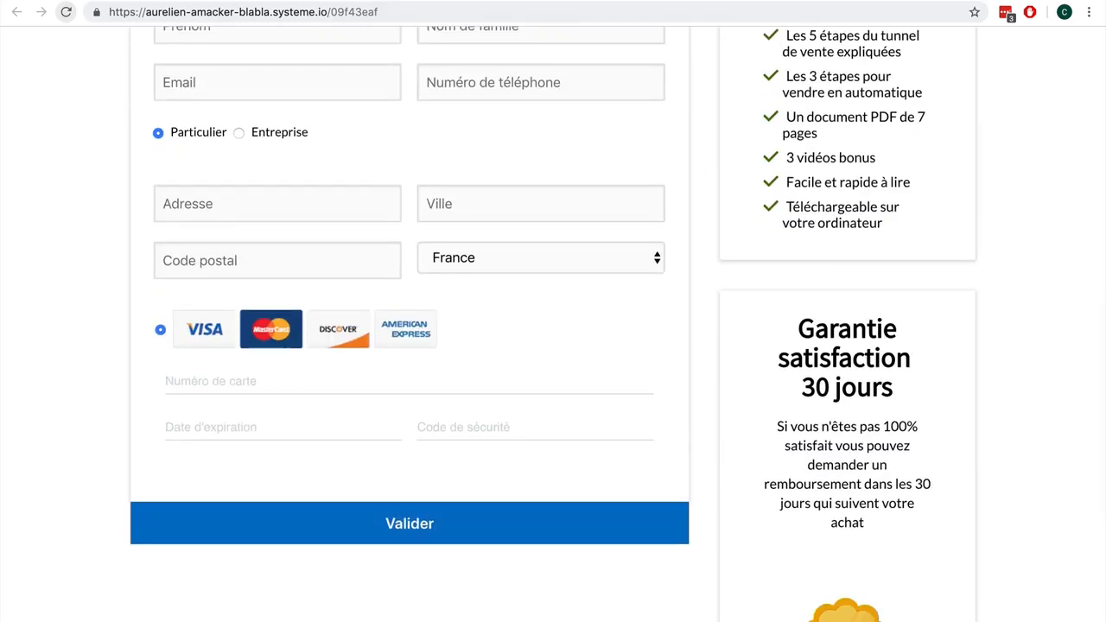
key("super+w")
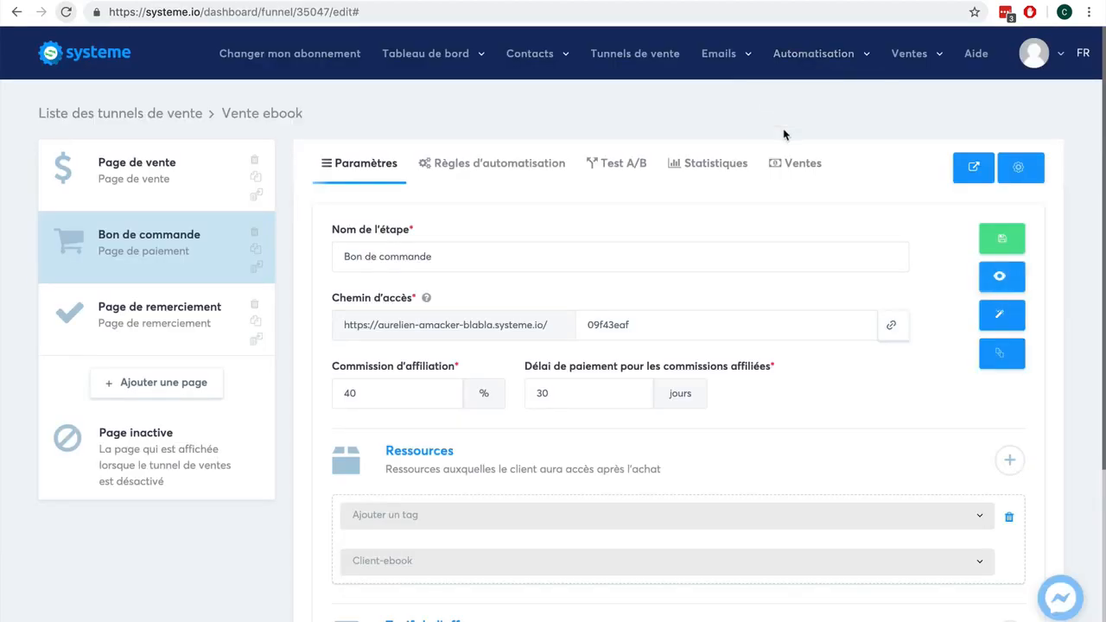